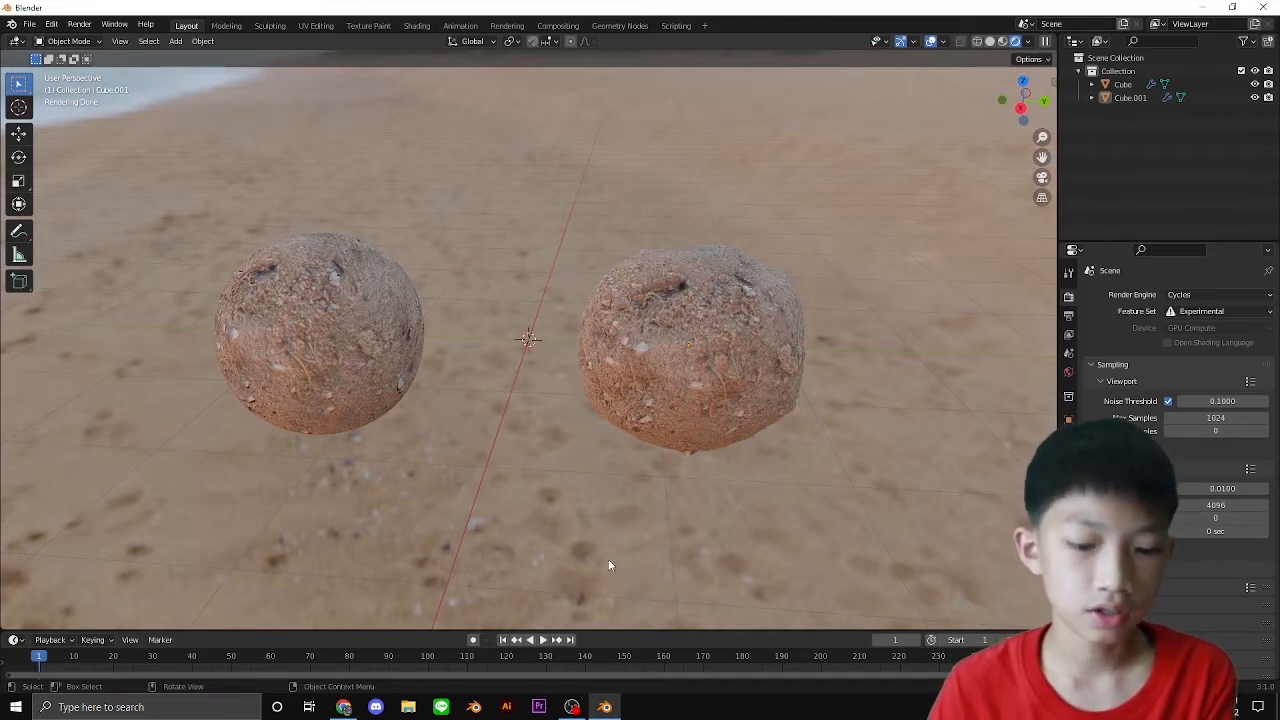
click(572, 707)
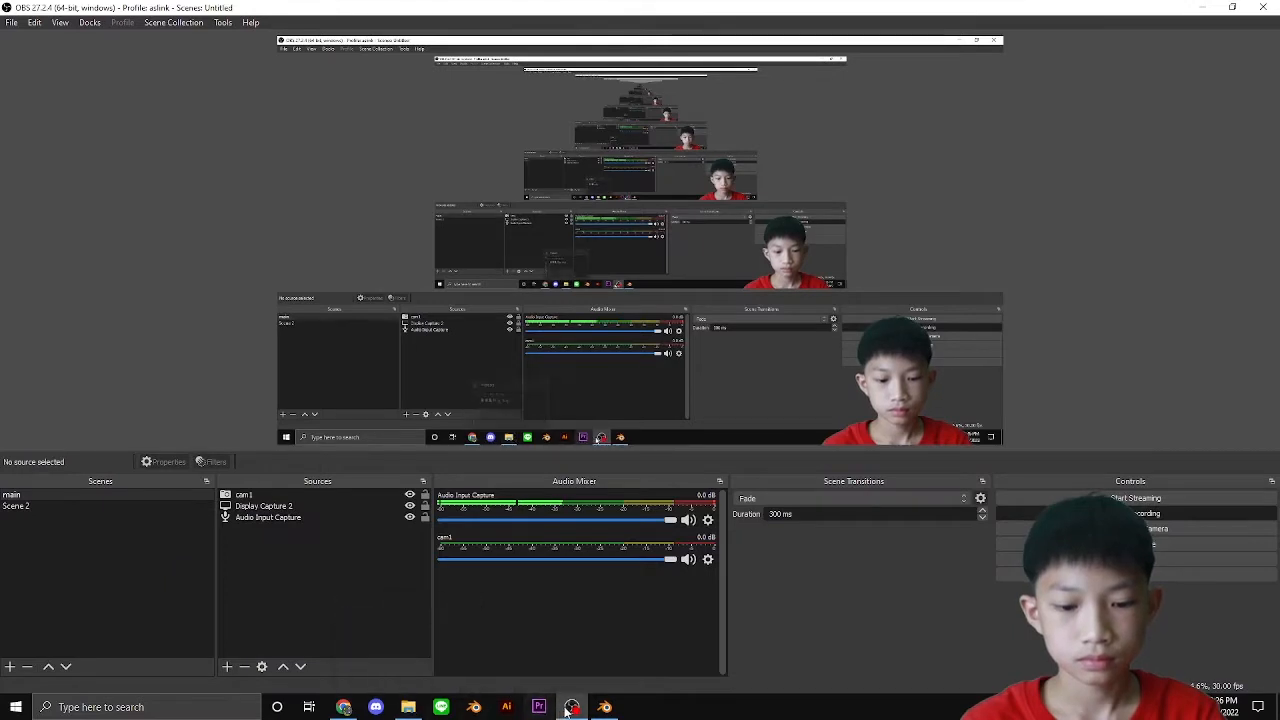
click(604, 707)
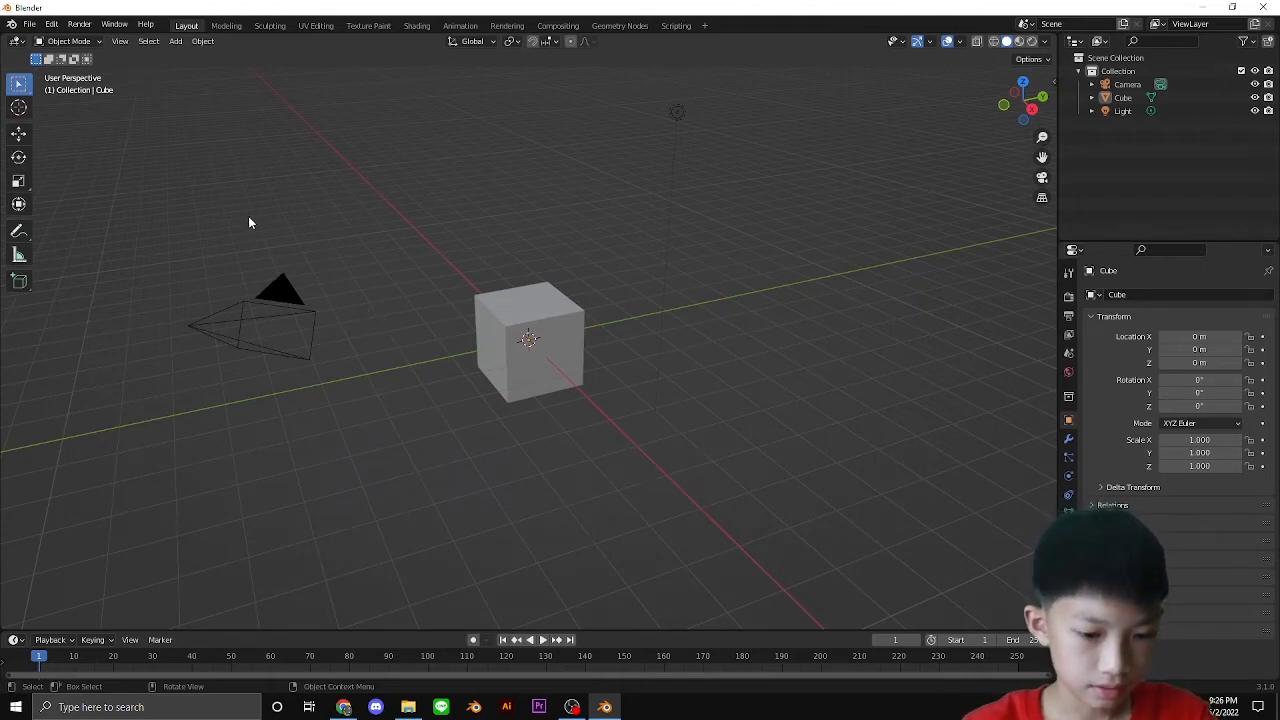
Delete the default camera and light from the scene.
drag(249, 222, 369, 364)
key(Delete)
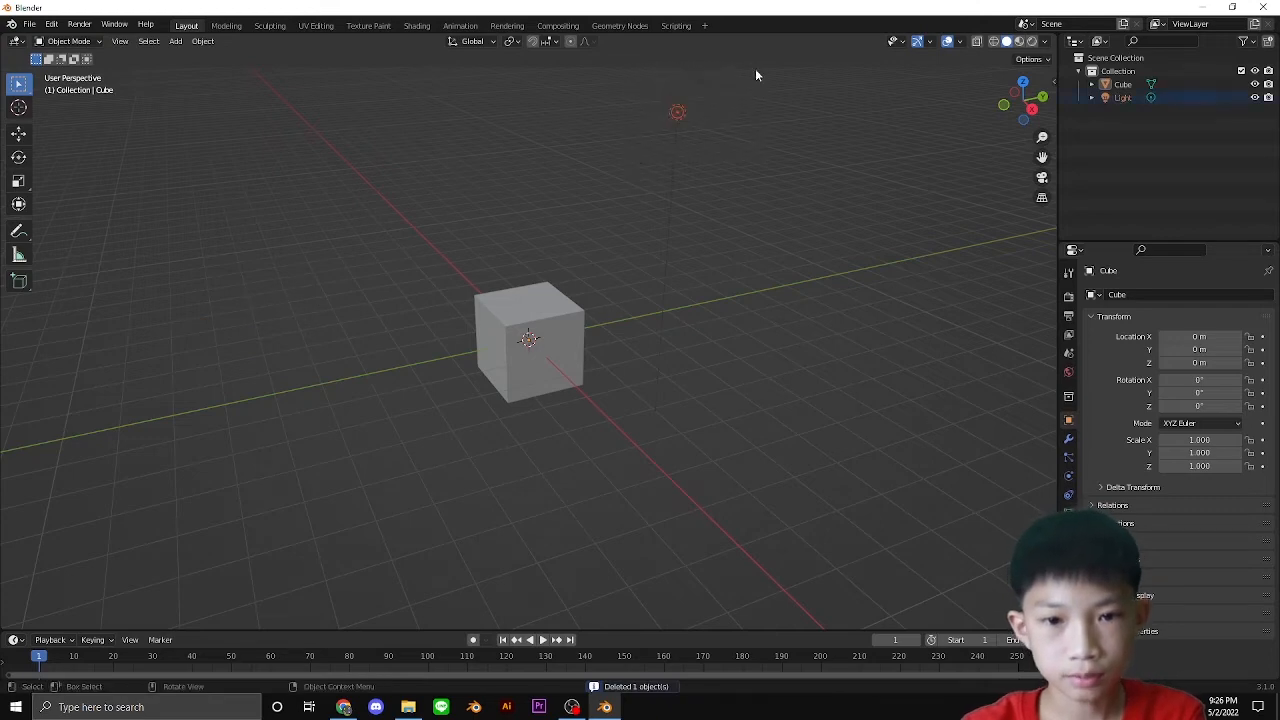
key(Delete)
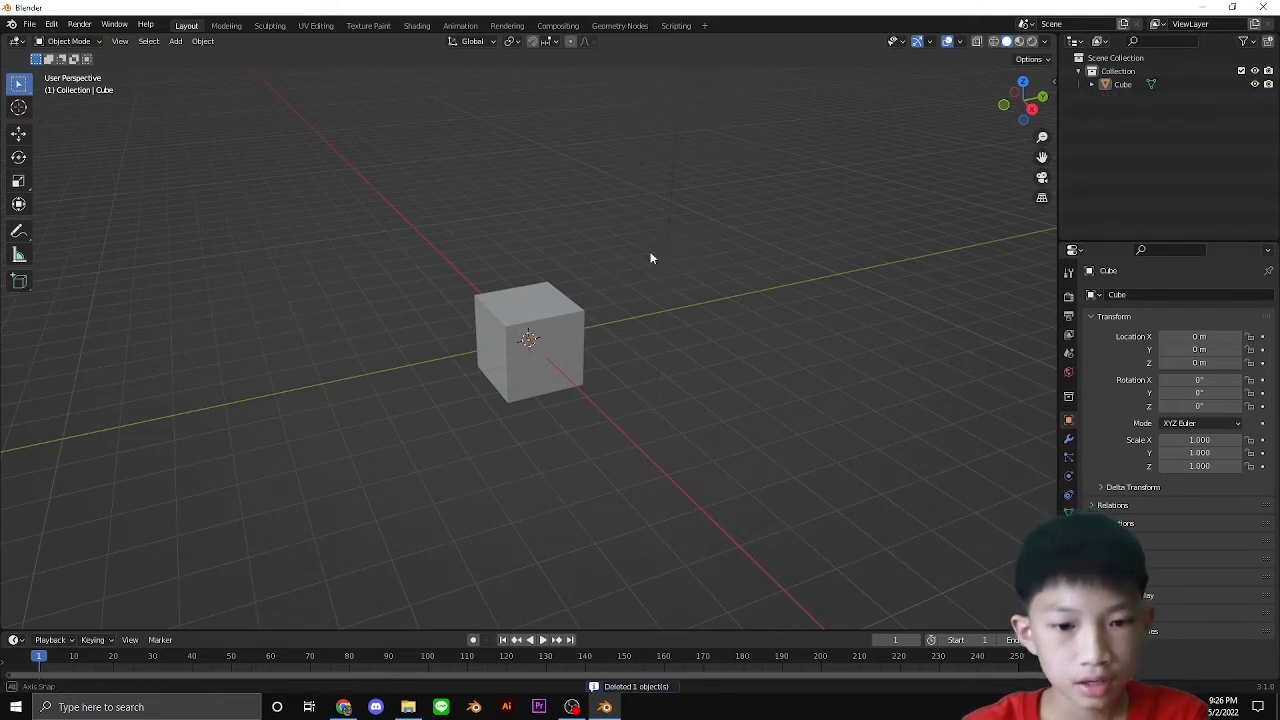
Select the cube and examine its top face in Edit Mode using face selection, returning to Object Mode.
middle_drag(651, 257, 516, 265)
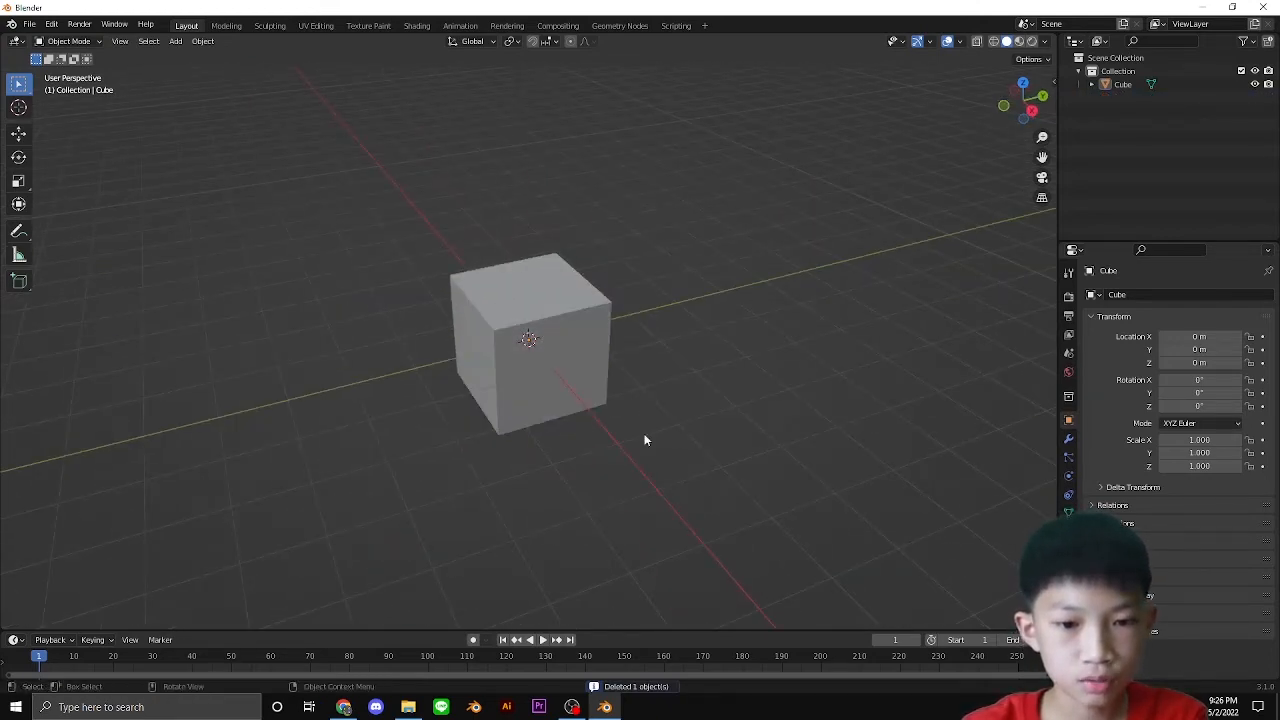
click(494, 348)
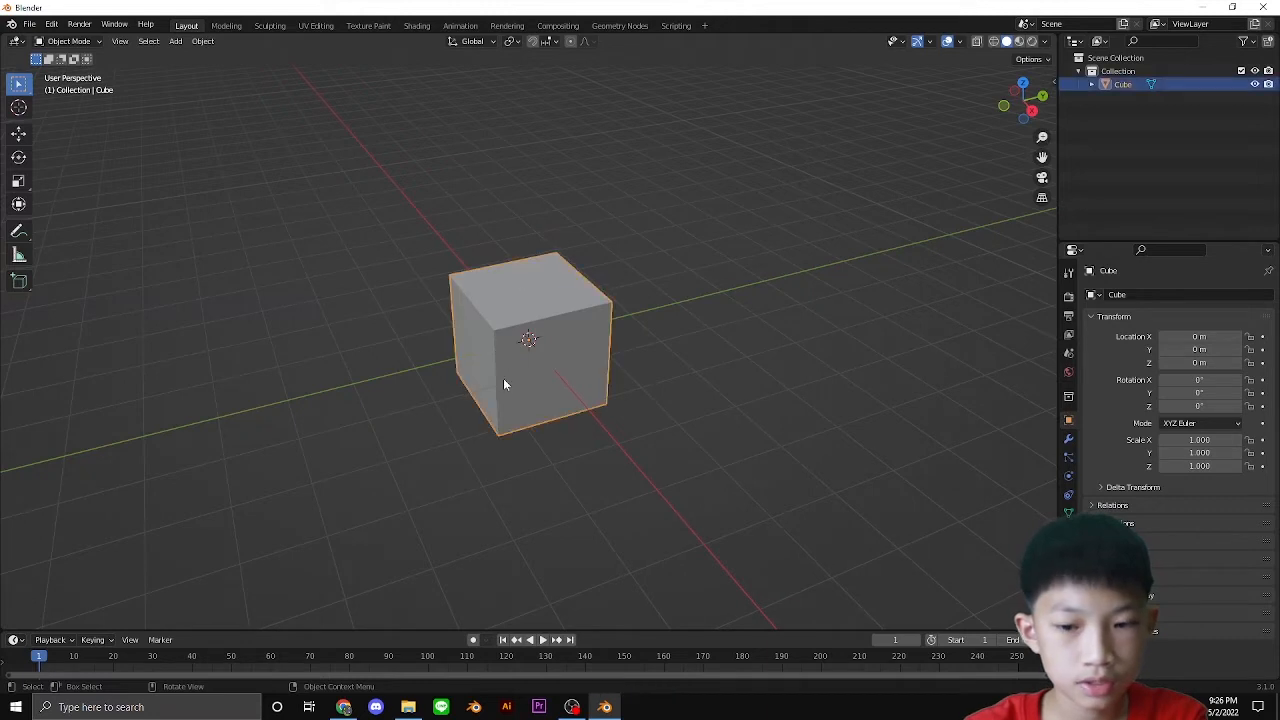
key(Tab)
middle_drag(524, 293, 425, 330)
key(3)
click(514, 289)
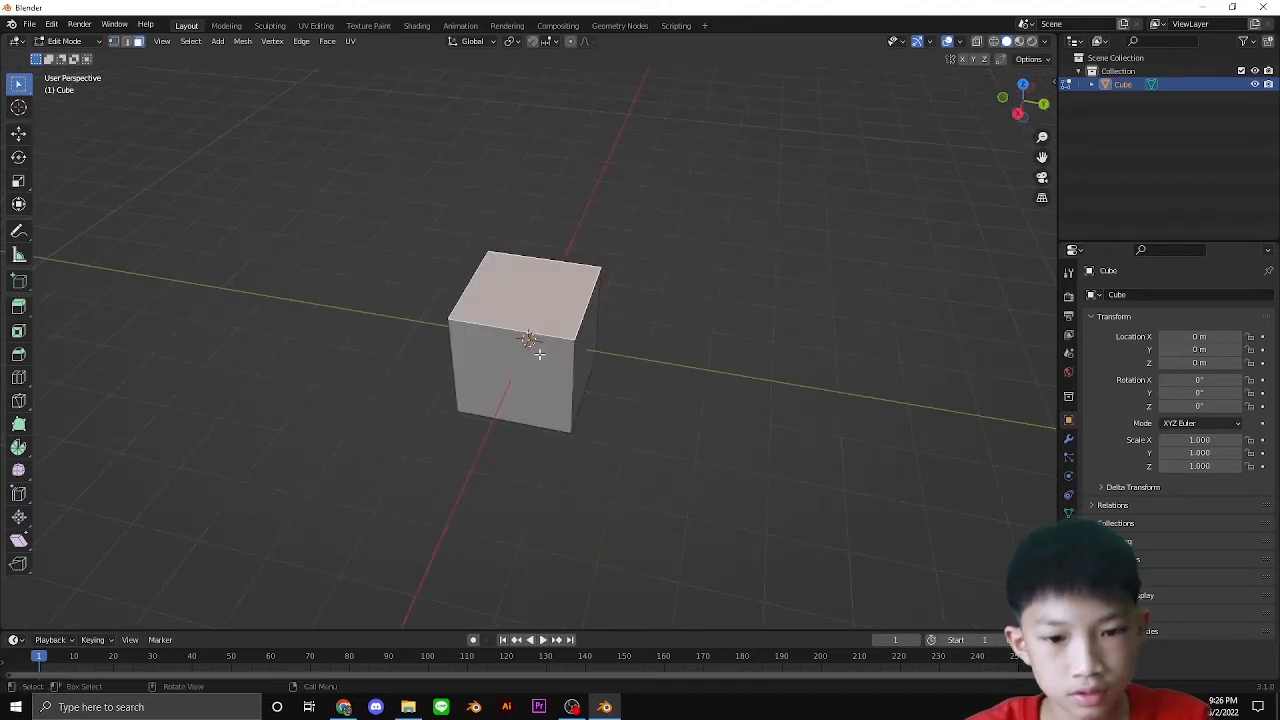
key(Tab)
middle_drag(538, 352, 588, 344)
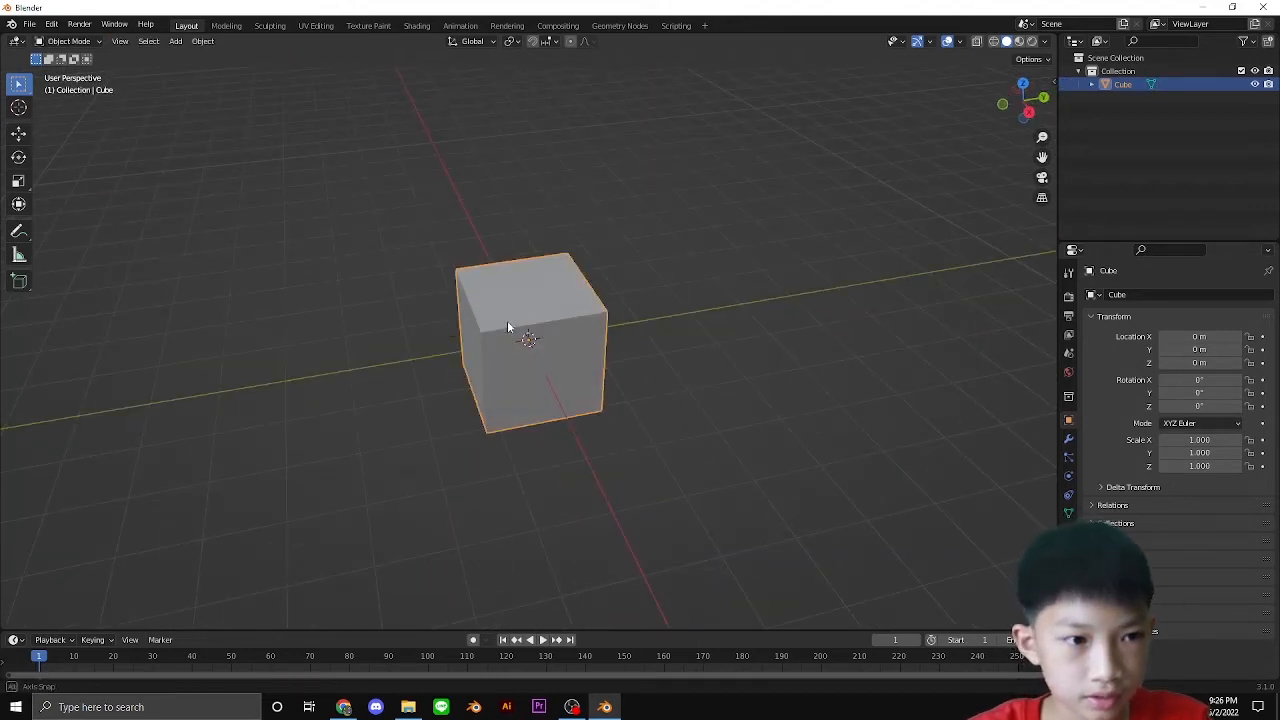
middle_drag(507, 327, 543, 316)
key(Tab)
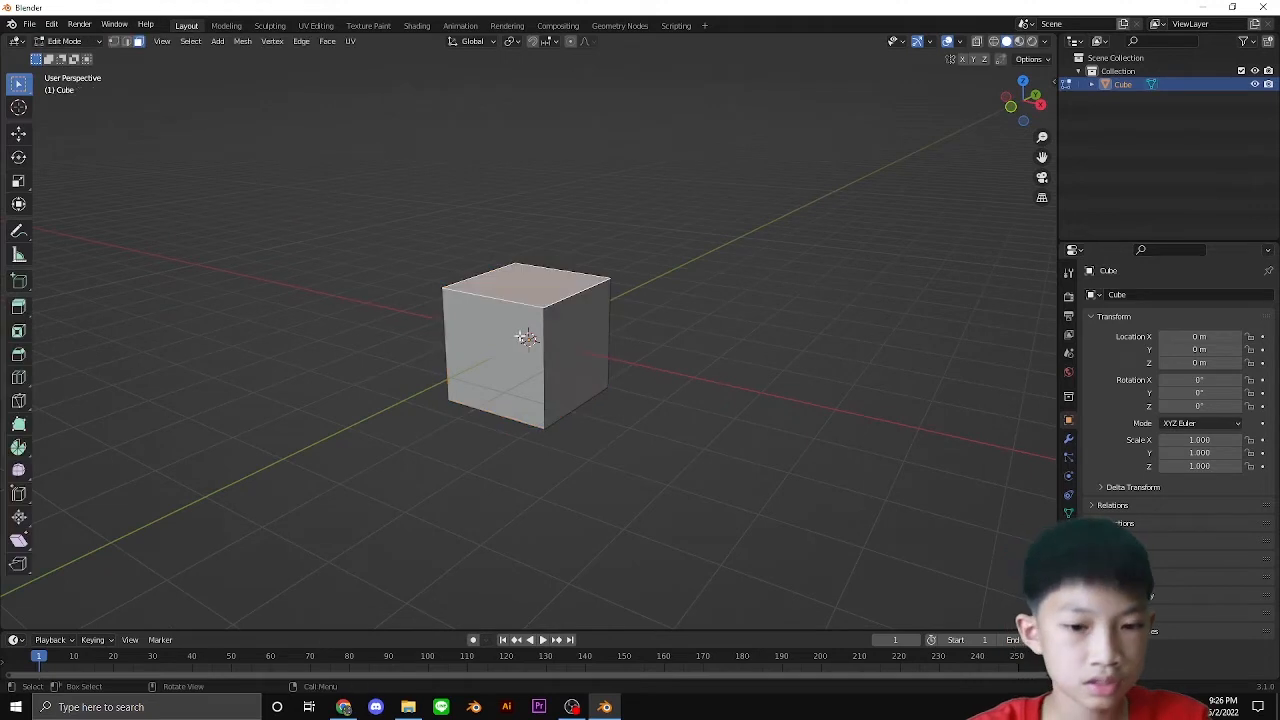
middle_drag(575, 368, 600, 376)
key(Tab)
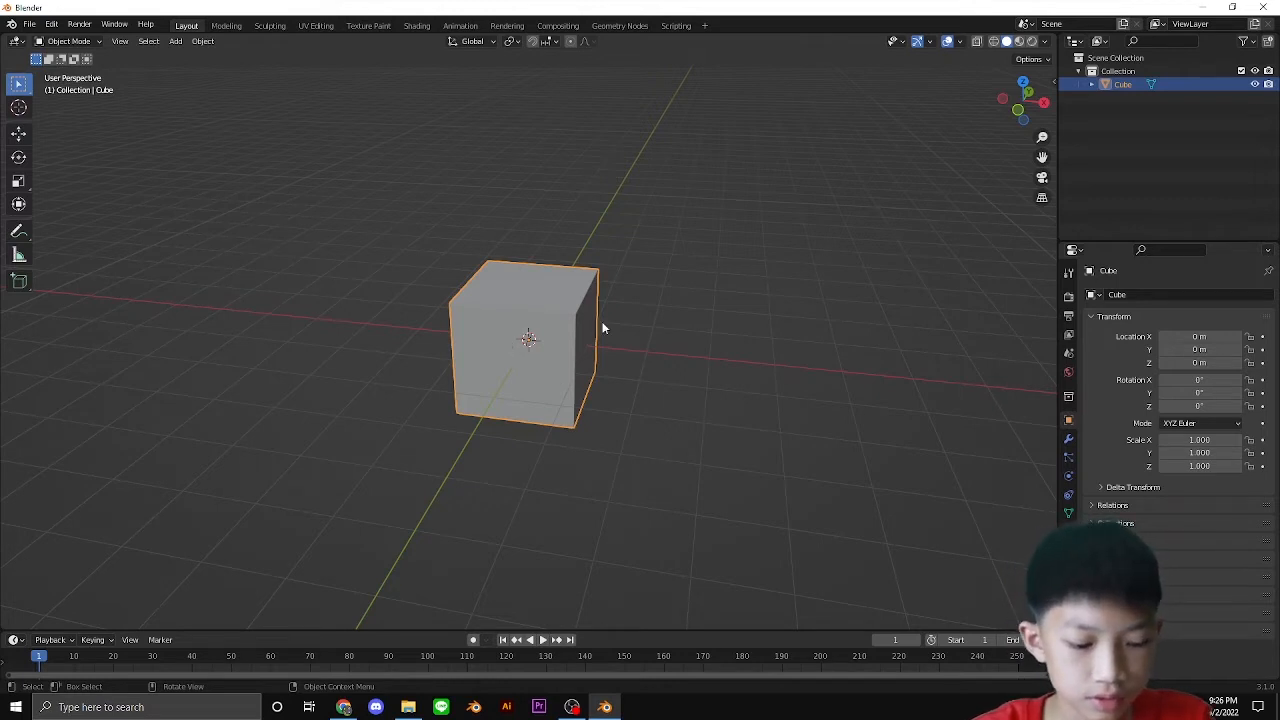
Add a Subdivision Surface modifier to the cube with viewport and render levels both set to 4.
click(1068, 438)
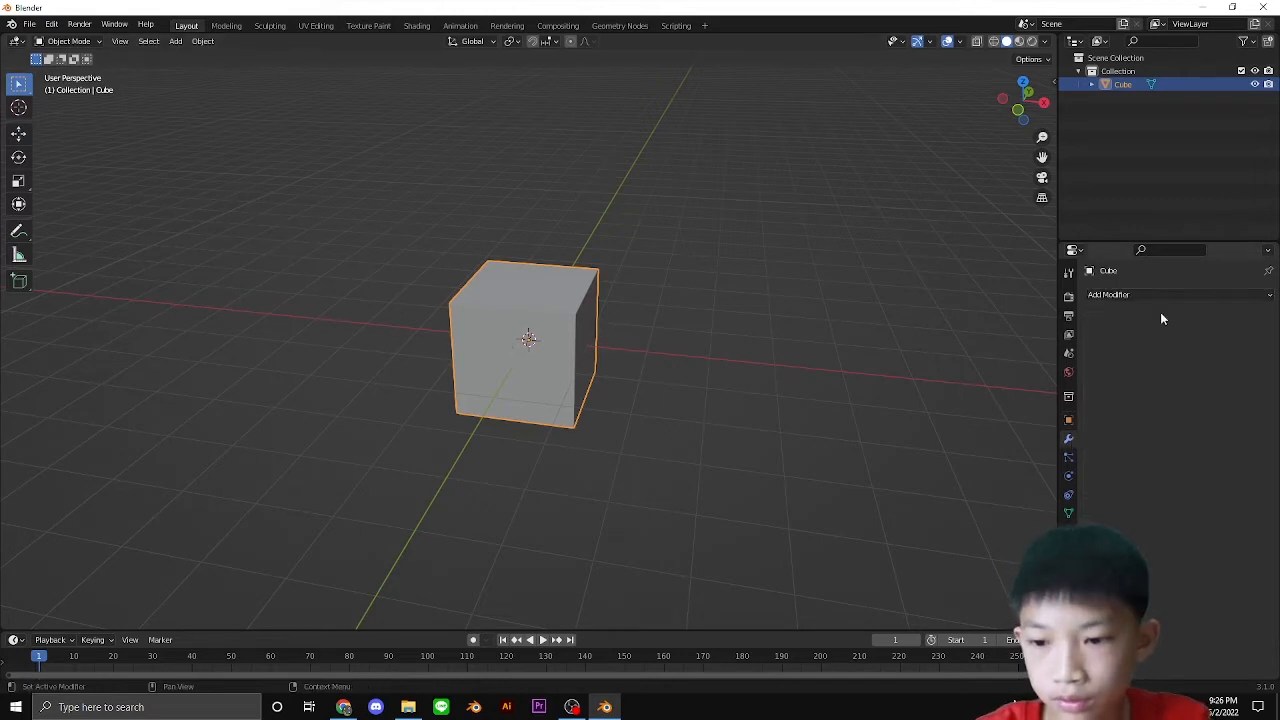
click(1149, 294)
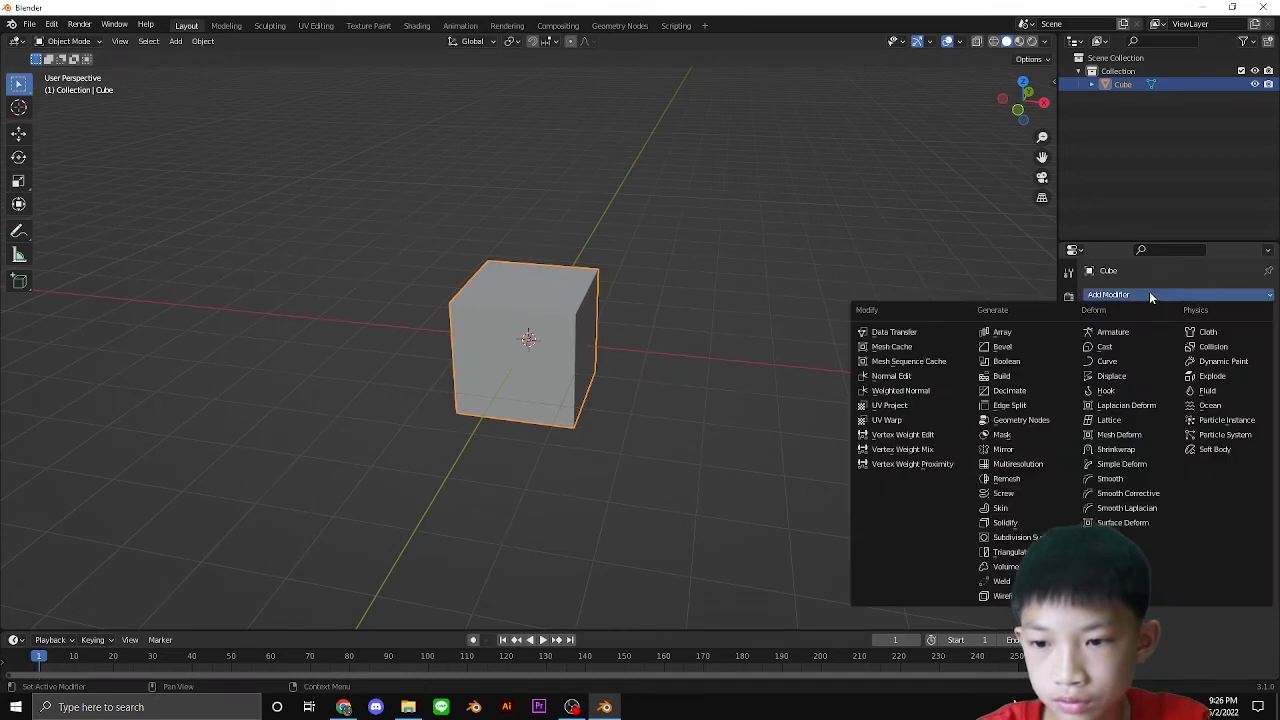
click(1015, 537)
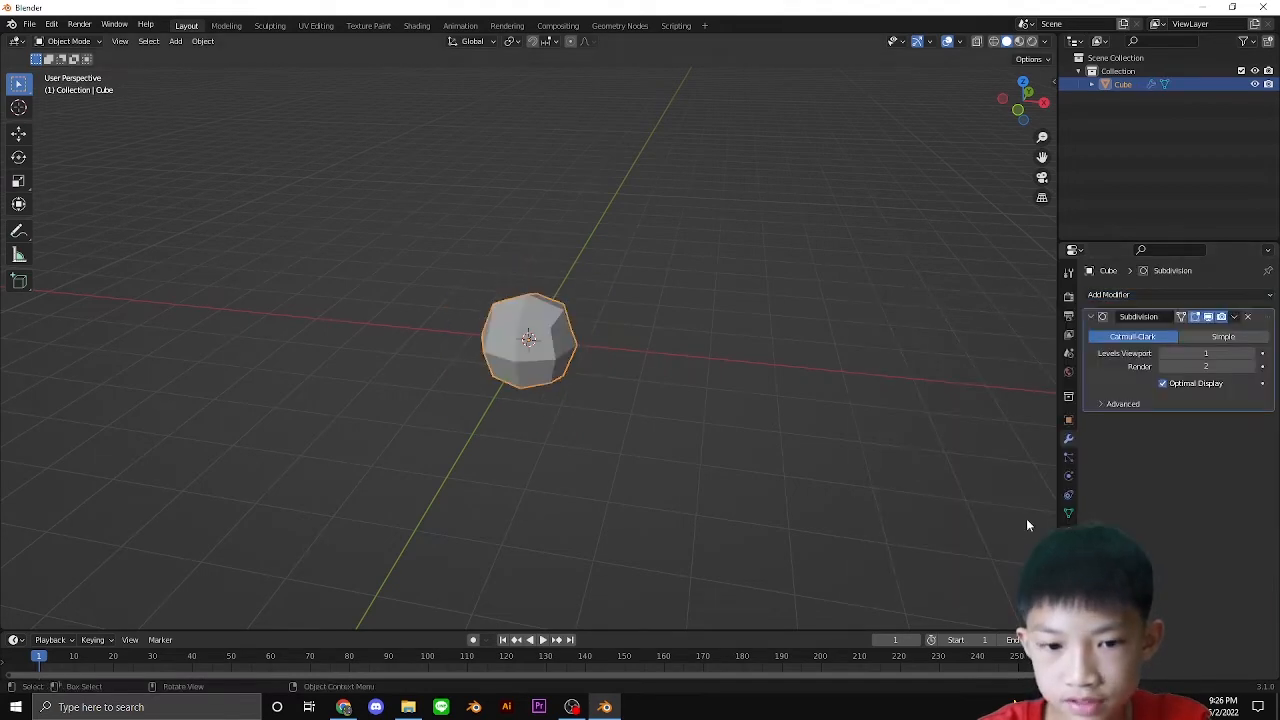
click(1252, 355)
click(1252, 355)
click(1252, 355)
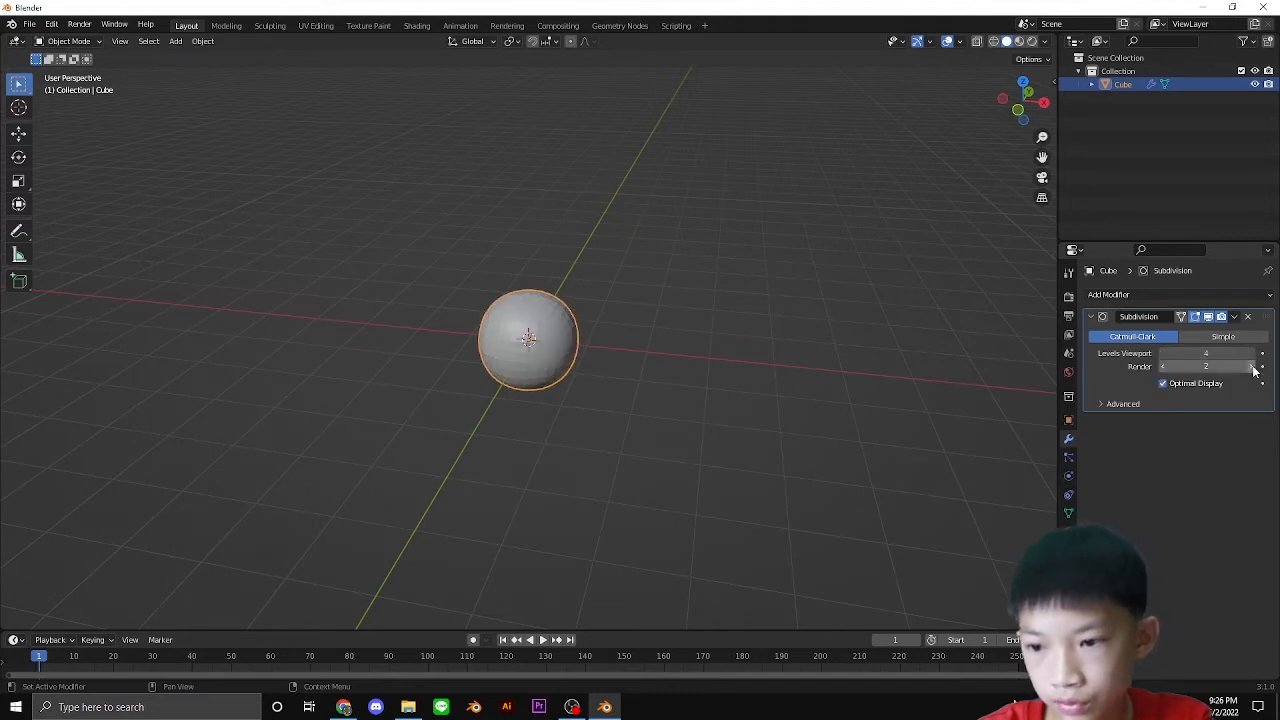
click(1254, 367)
click(1254, 367)
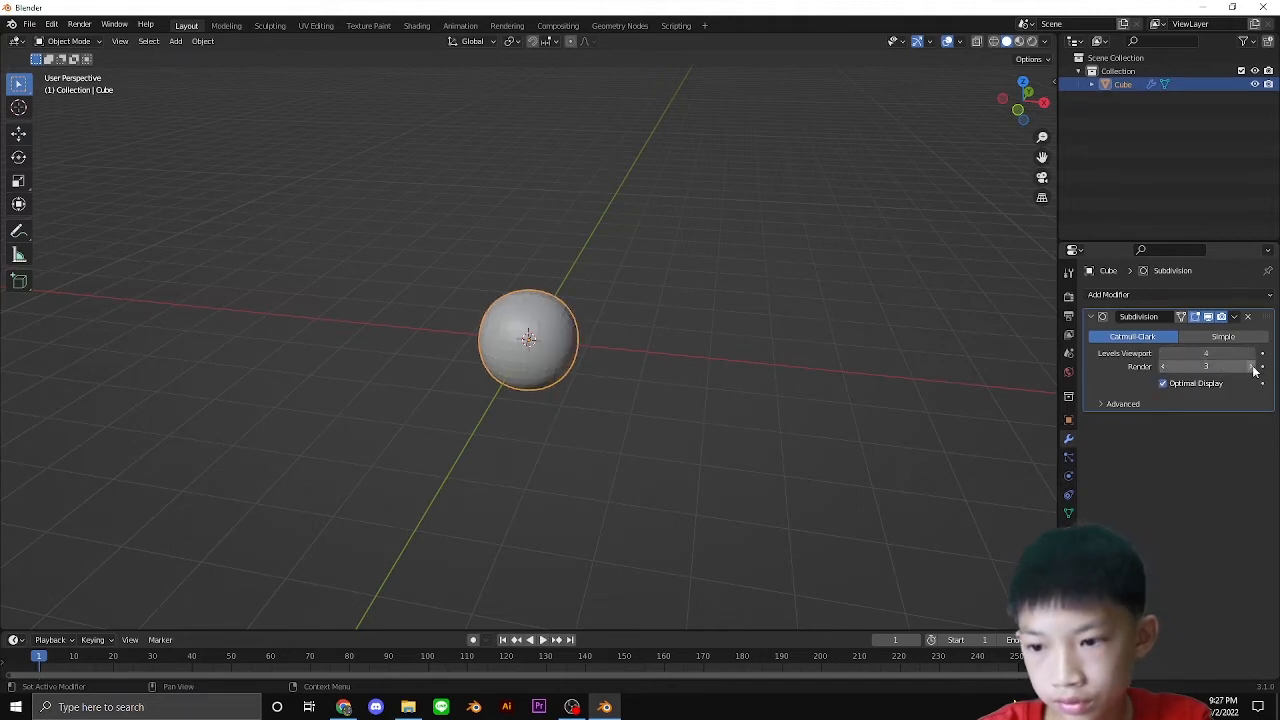
Apply smooth shading to the subdivided cube.
click(605, 262)
middle_drag(630, 264, 738, 270)
scroll(740, 270, up, 3)
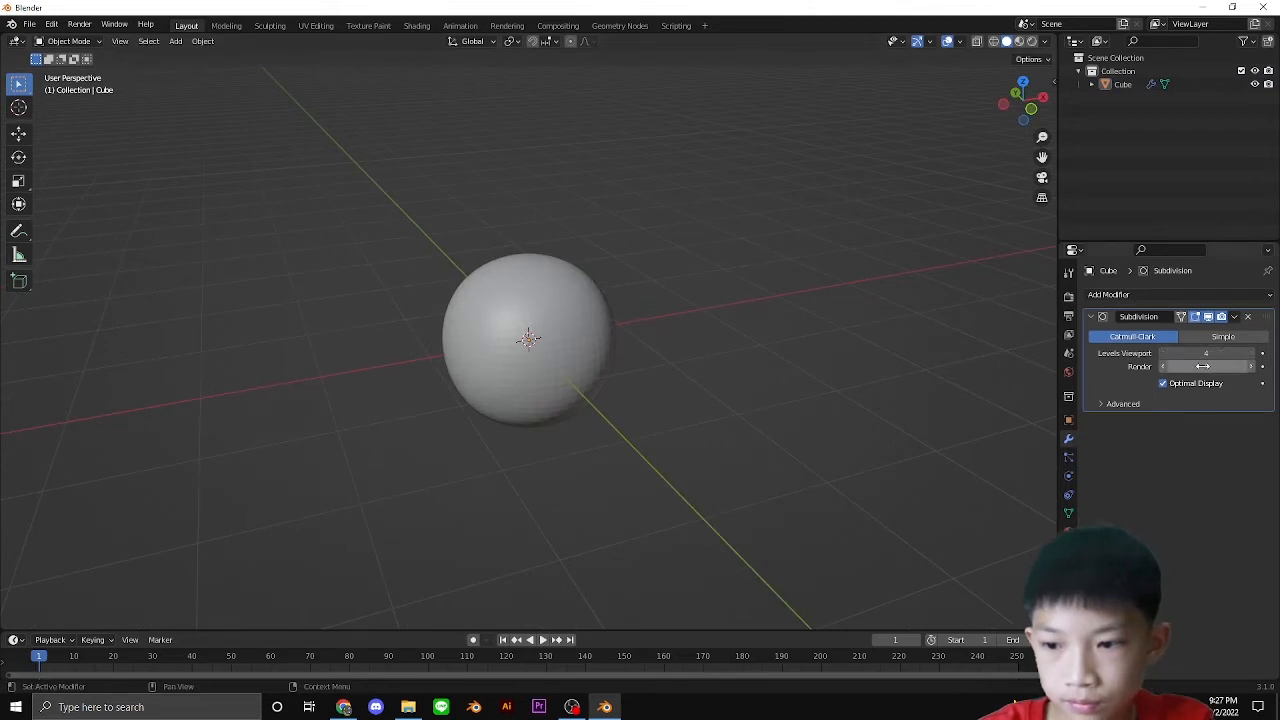
middle_drag(749, 328, 479, 326)
click(481, 324)
right_click(481, 324)
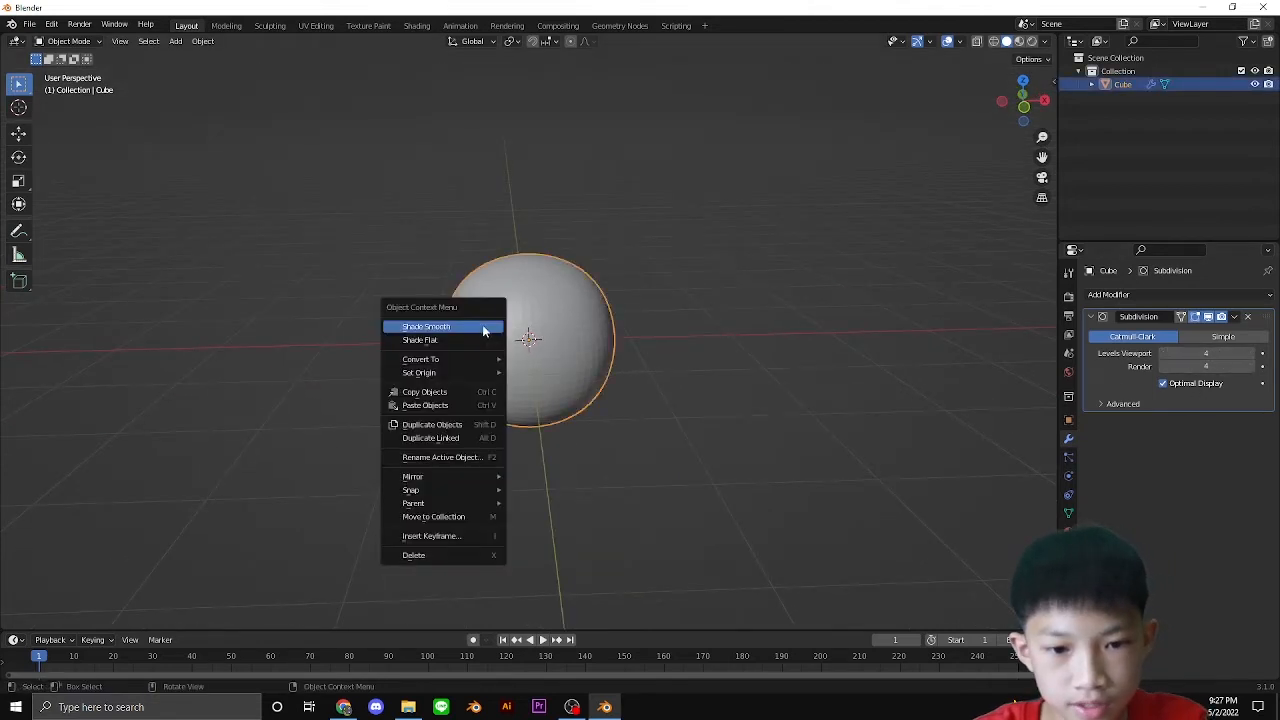
click(426, 327)
middle_drag(807, 254, 679, 192)
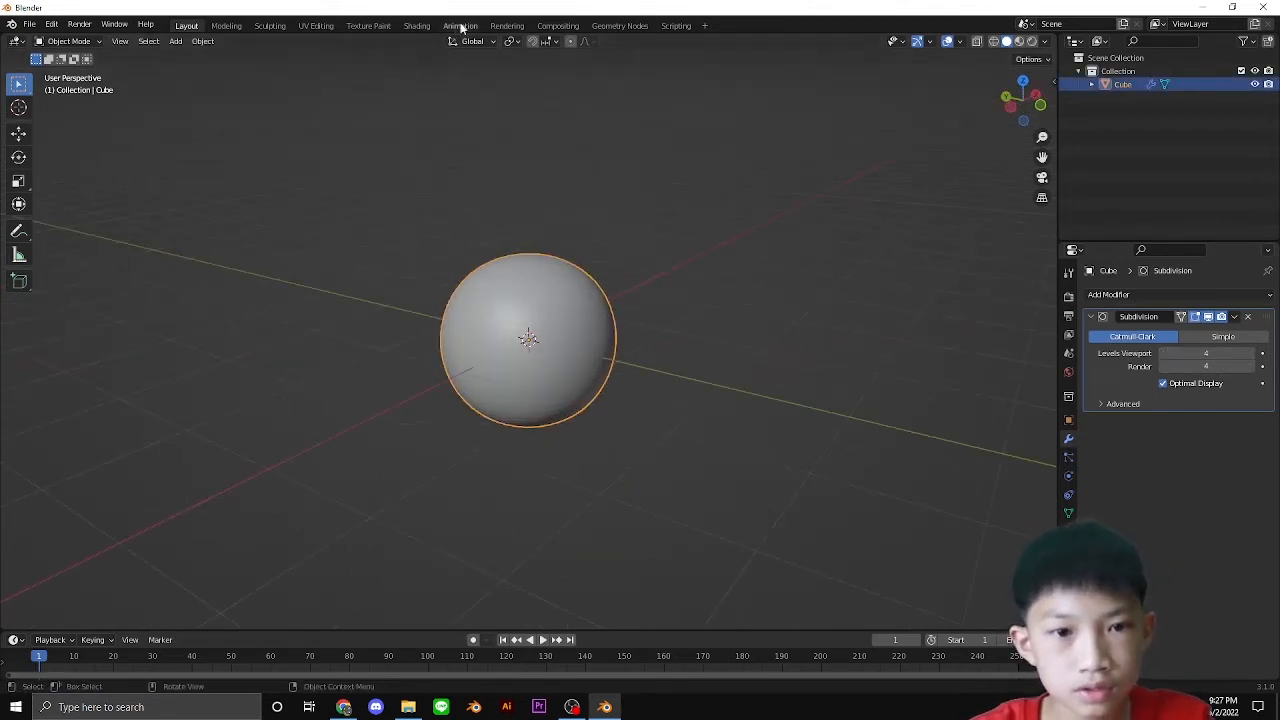
In the Shading workspace, start the Principled Texture Setup for the Principled BSDF node and browse to the blender/textures/SandyGravel01 folder.
click(417, 25)
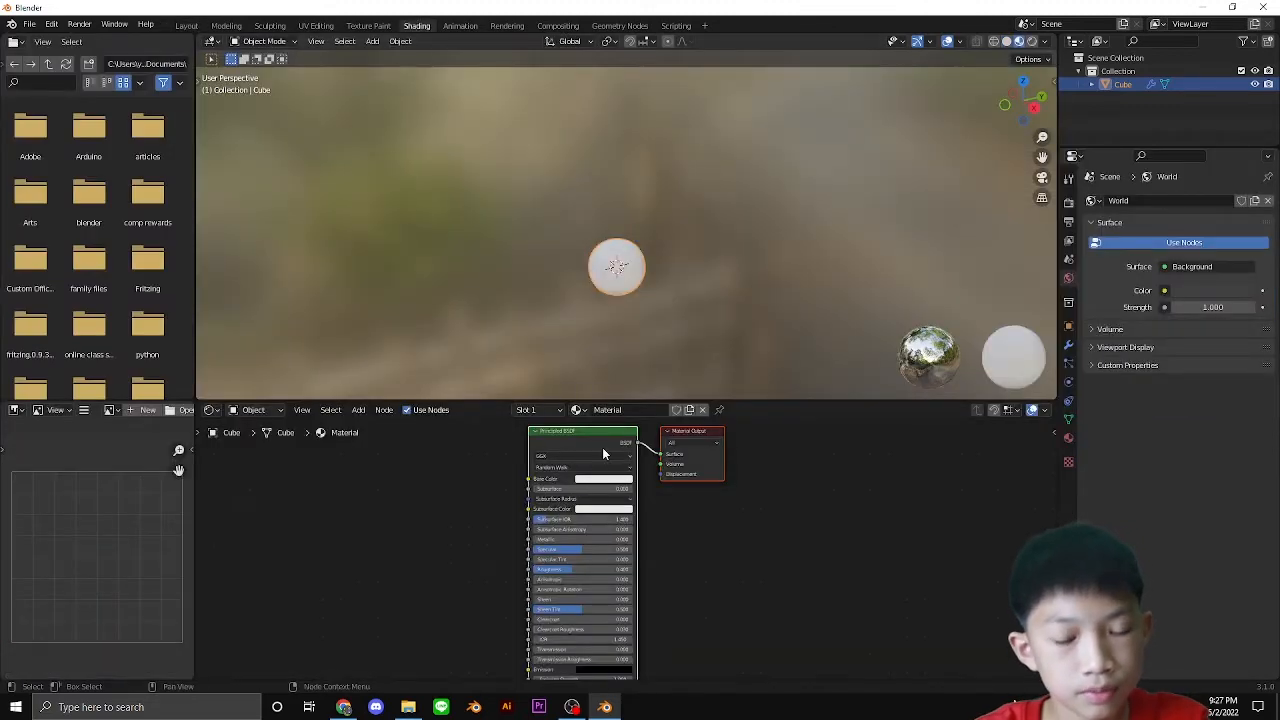
middle_drag(603, 453, 670, 497)
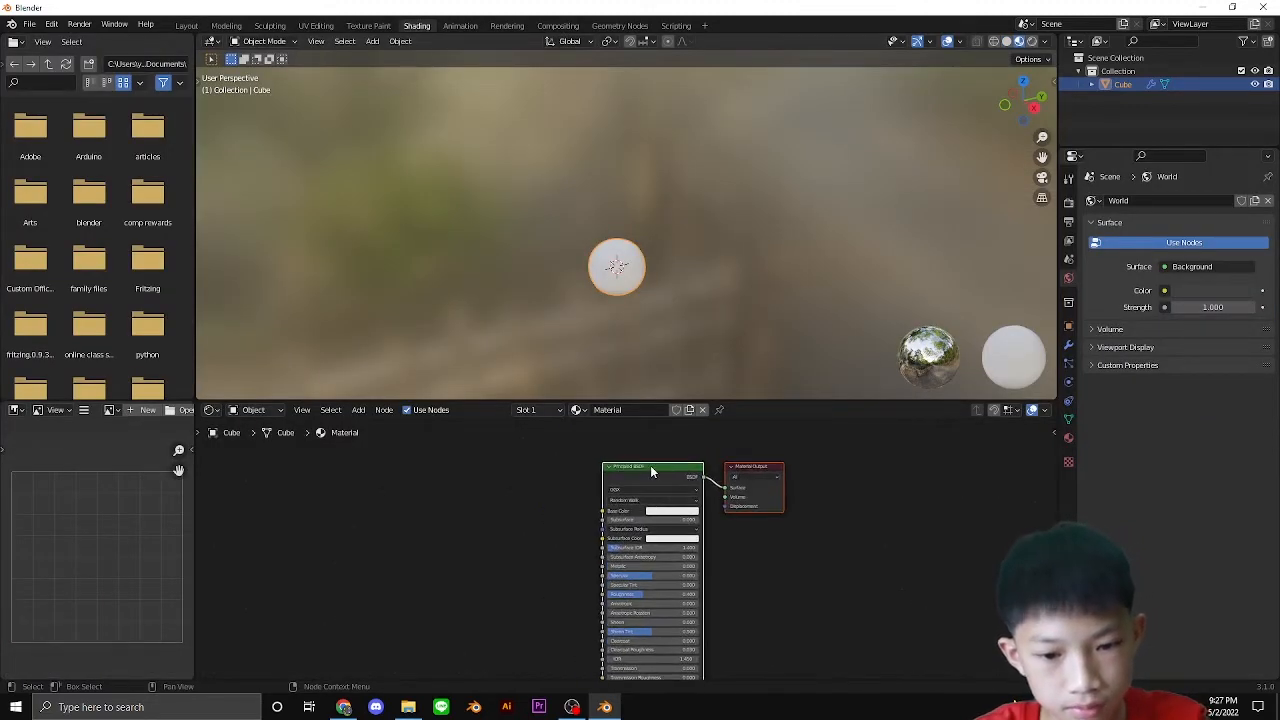
click(650, 468)
key(ctrl+shift+t)
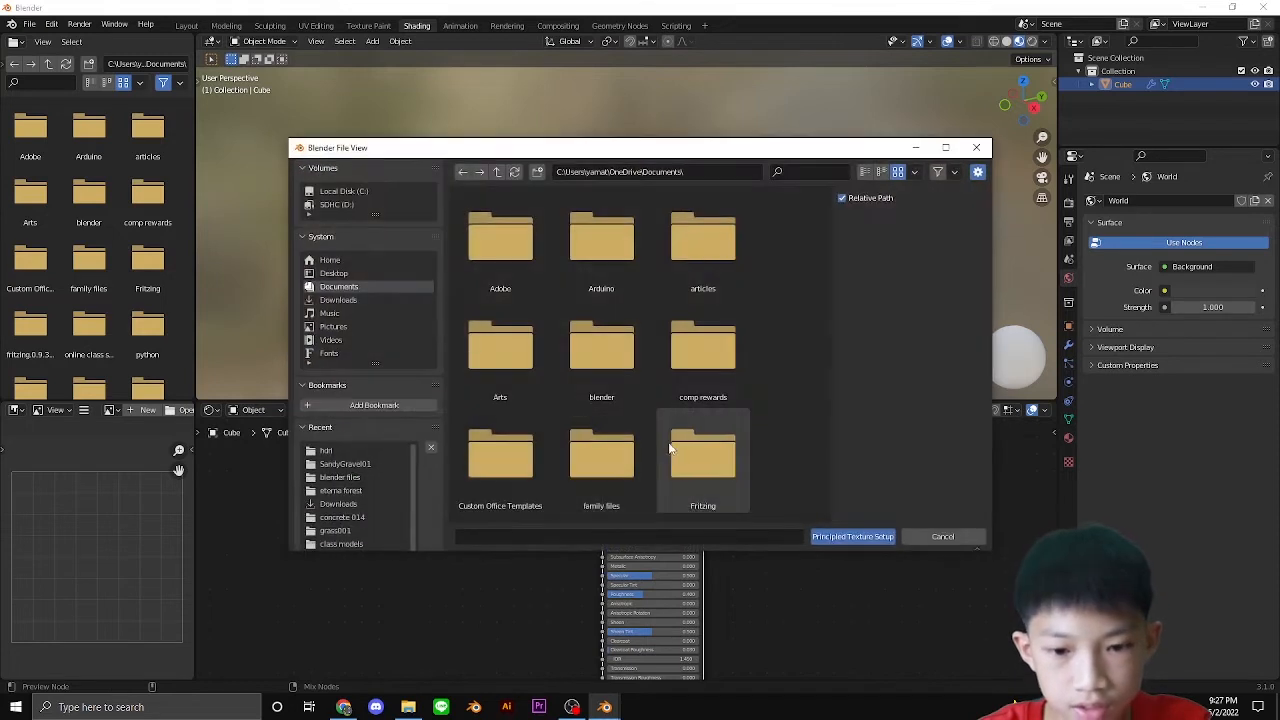
double_click(614, 395)
double_click(691, 456)
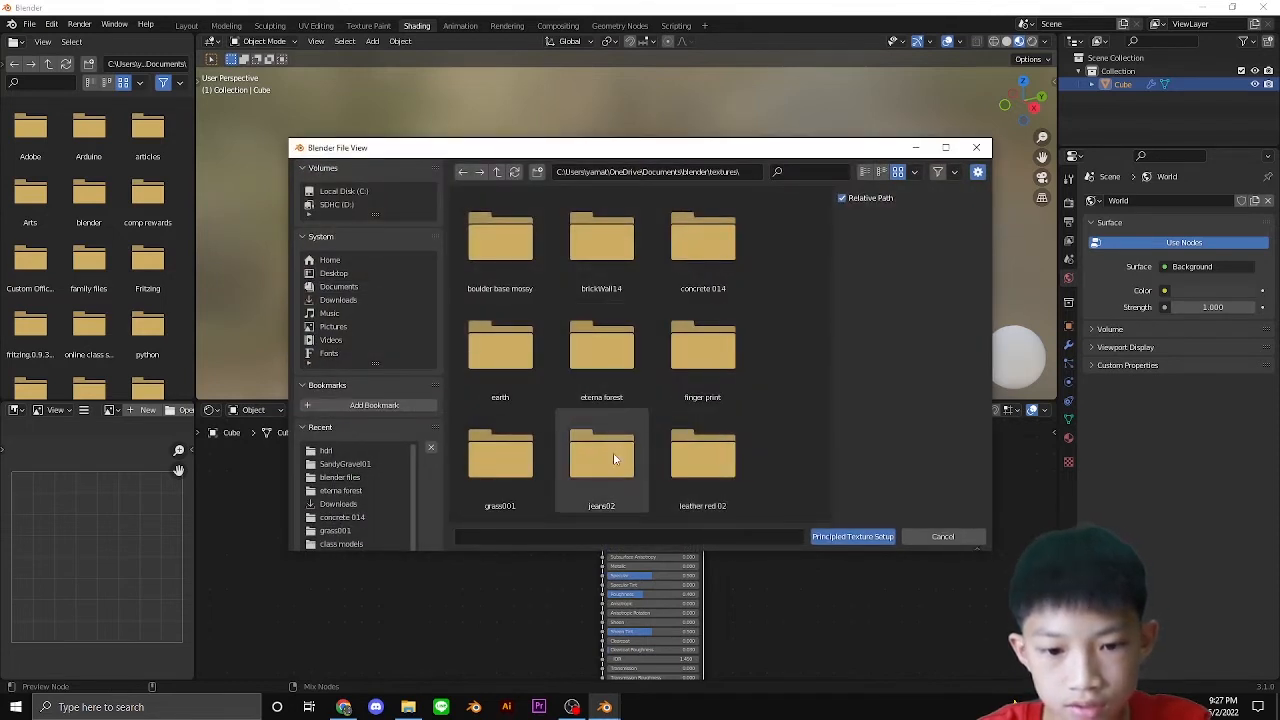
scroll(614, 458, down, 3)
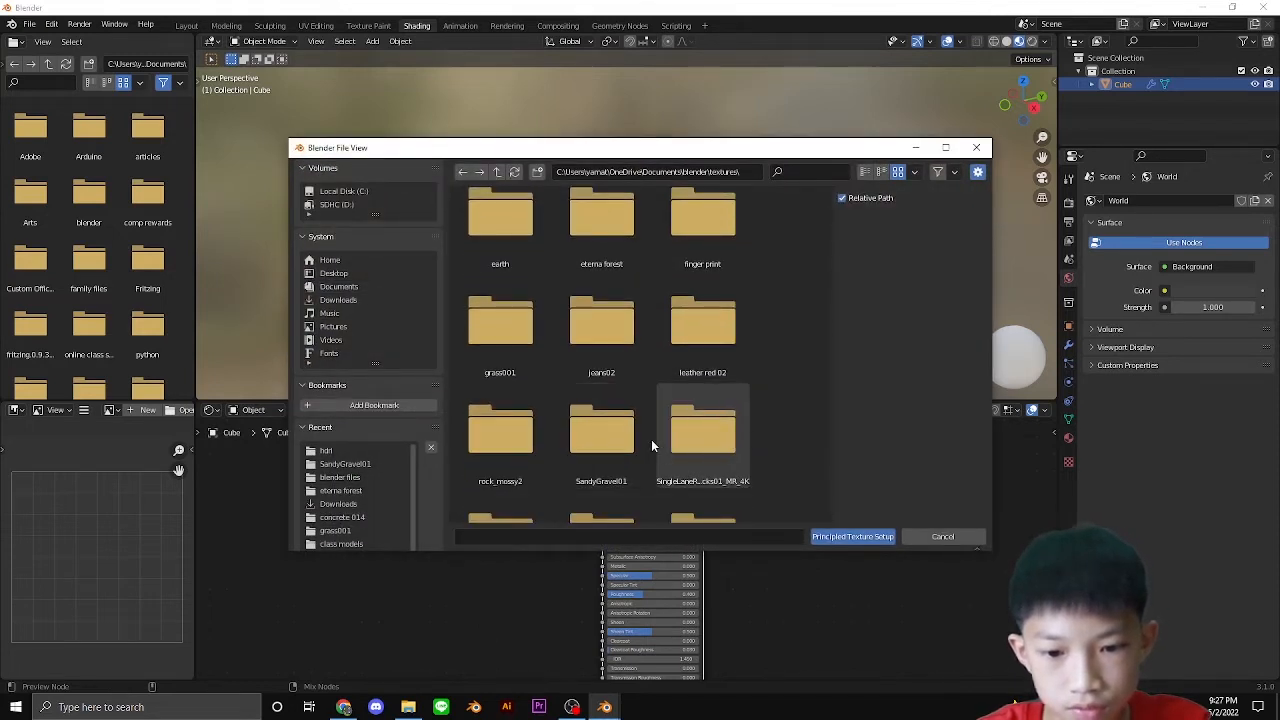
double_click(606, 440)
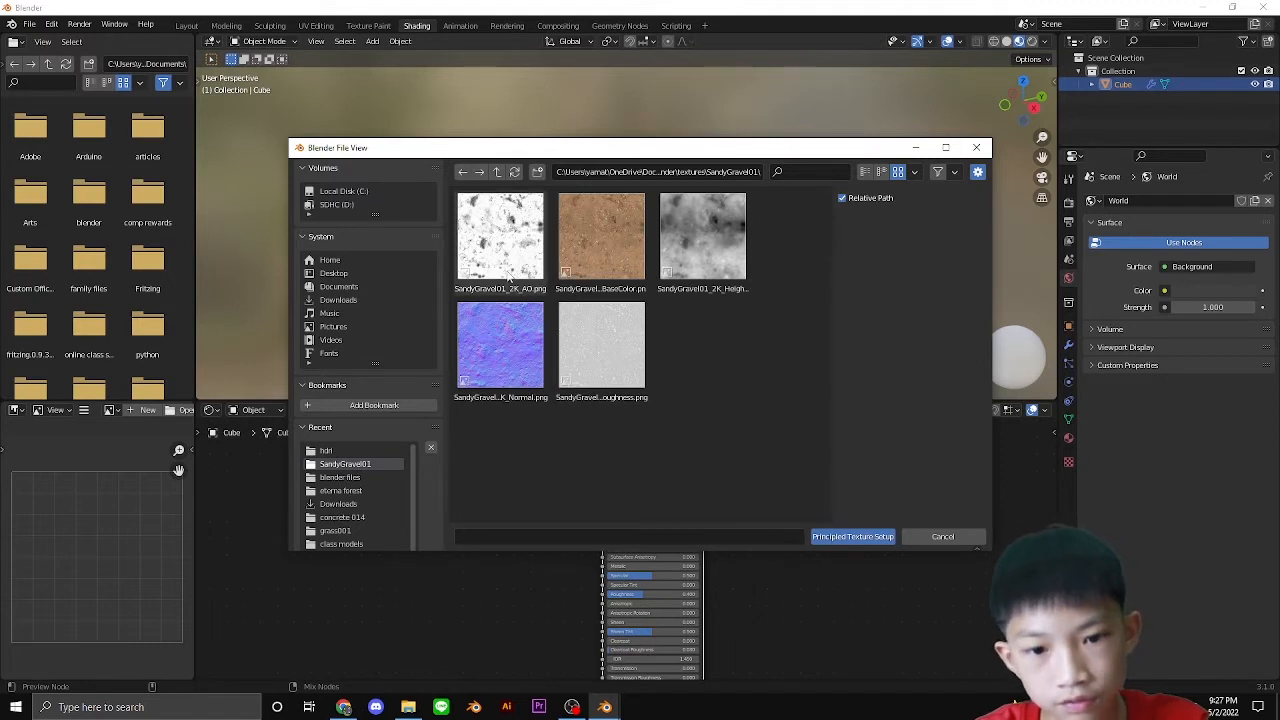
Load all SandyGravel01 maps (AO, base color, height, normal and roughness) into the cube's material with Principled Texture Setup.
drag(498, 252, 505, 235)
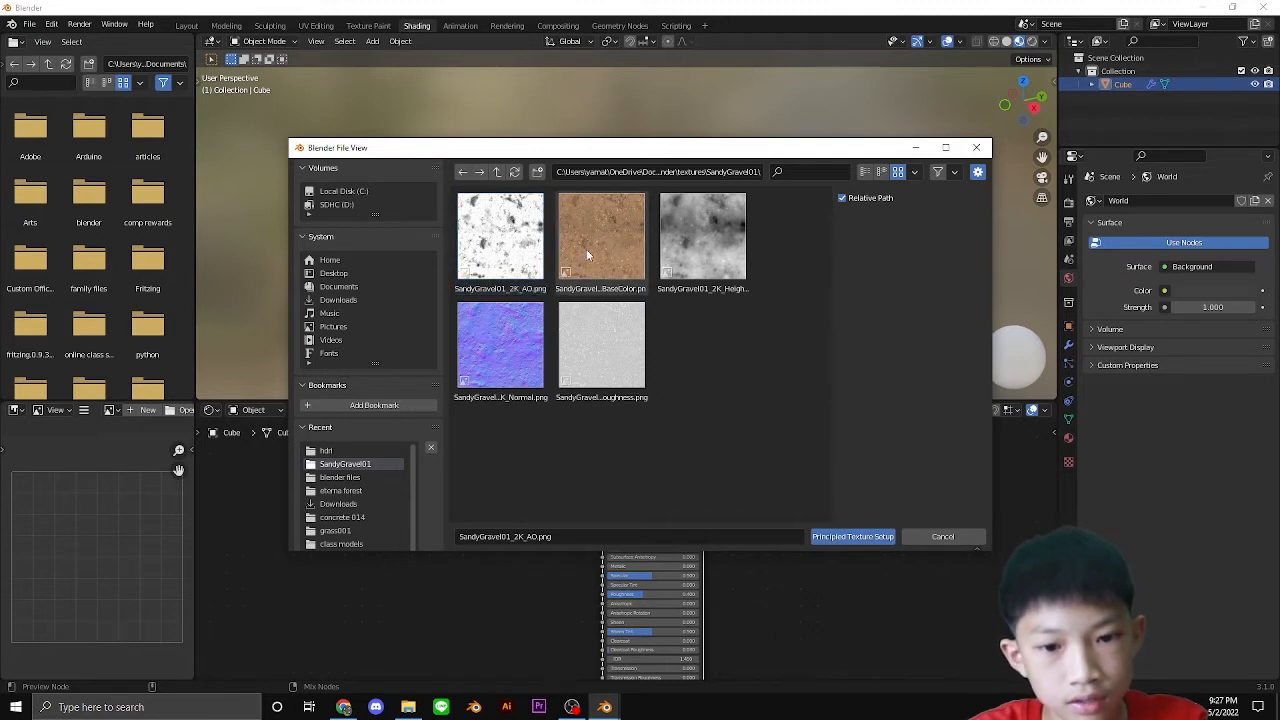
drag(588, 249, 660, 290)
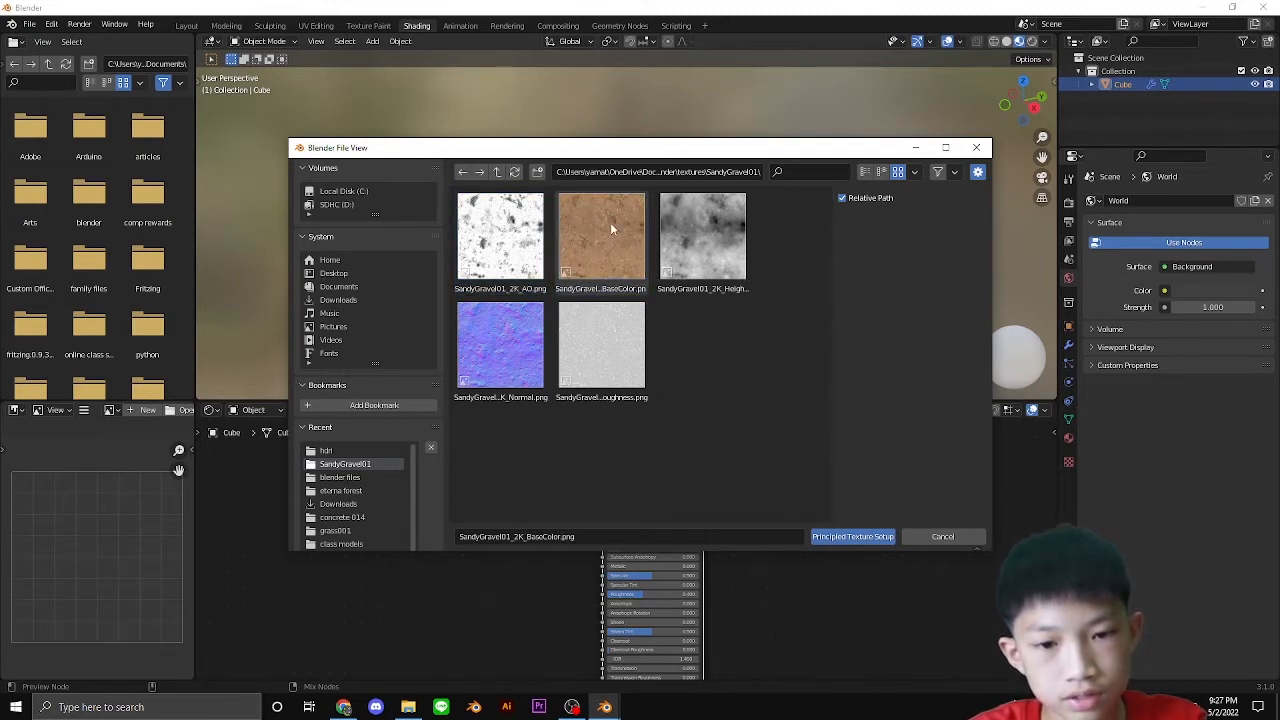
mouse_move(713, 250)
mouse_down()
mouse_move(641, 252)
mouse_move(715, 241)
mouse_up()
drag(604, 358, 697, 353)
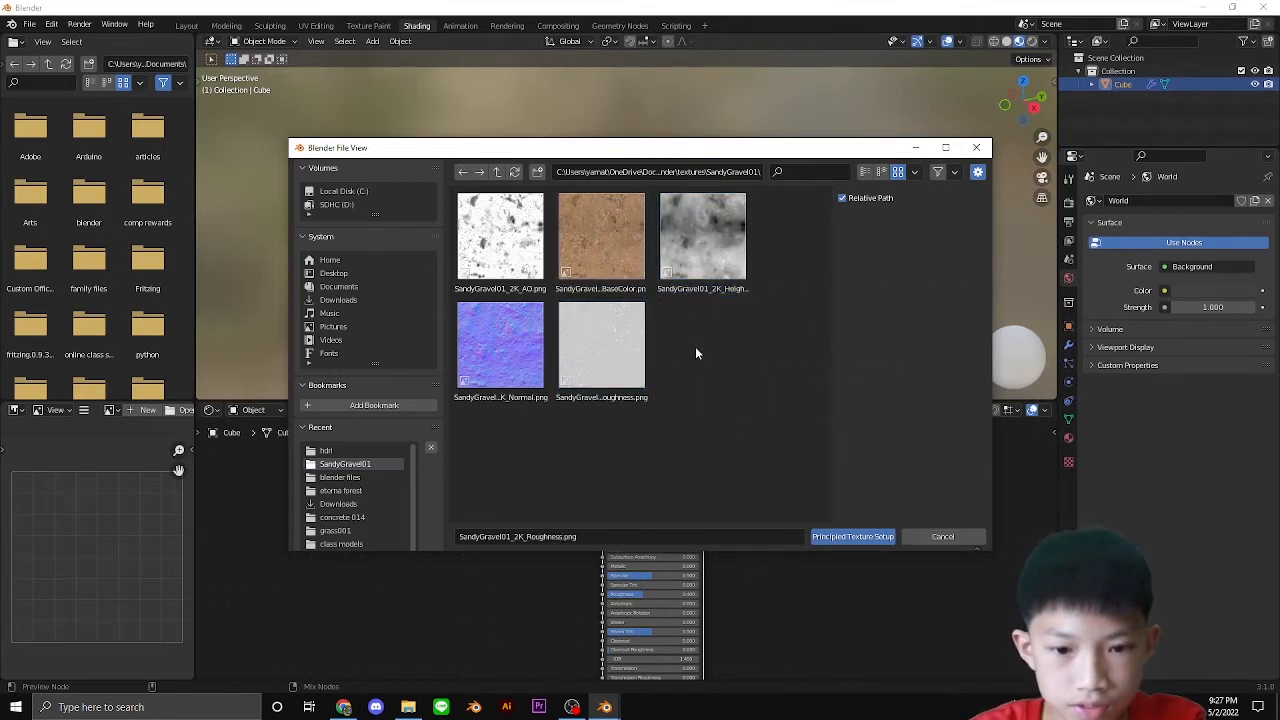
click(497, 360)
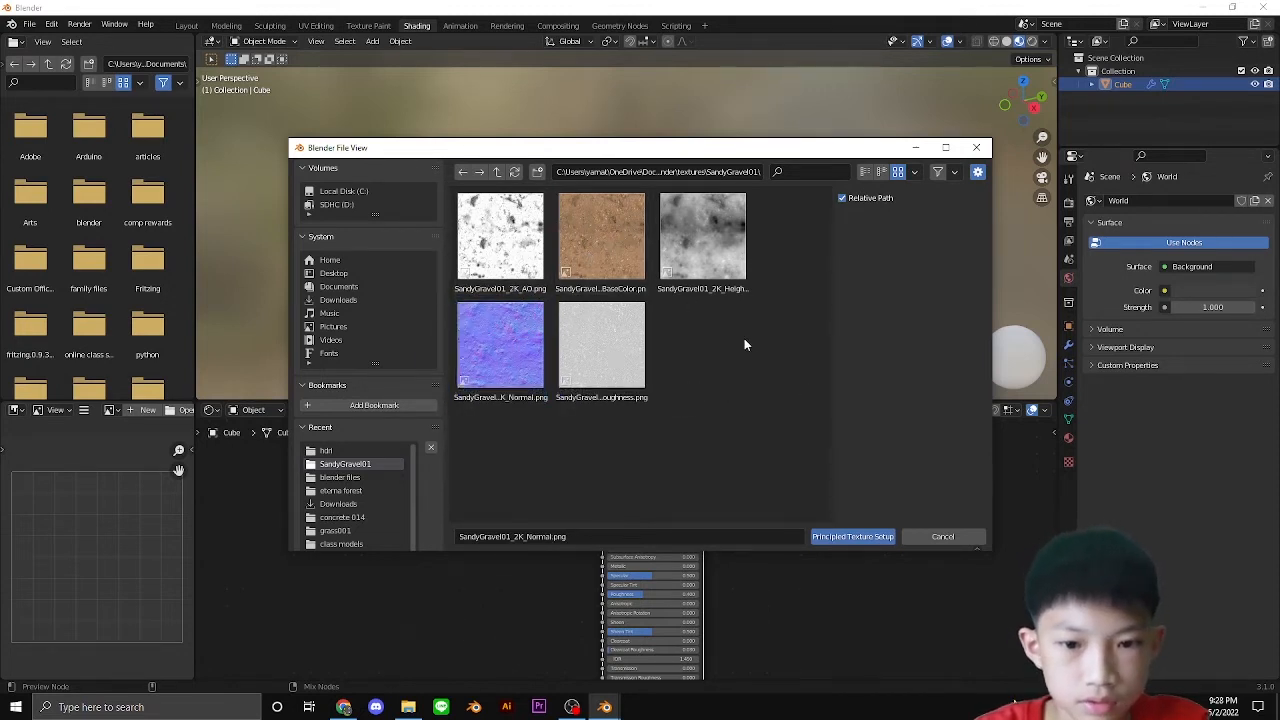
key(a)
click(866, 536)
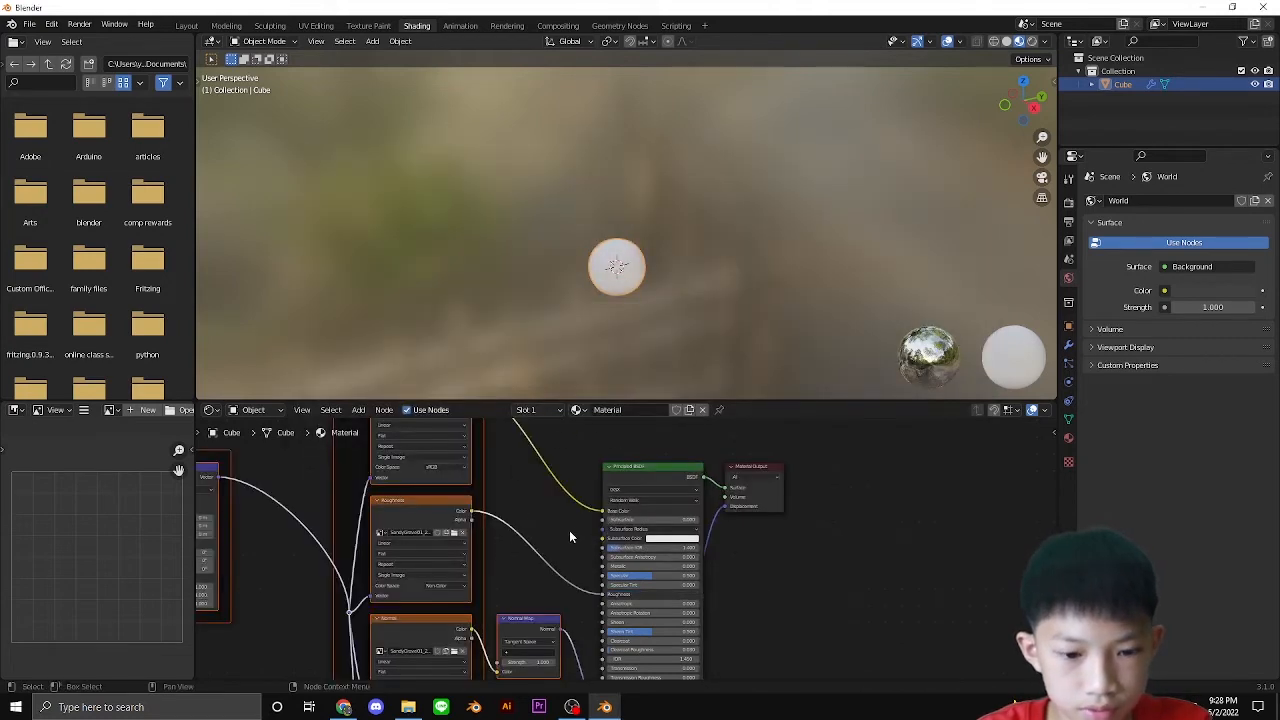
Move the Displacement node out from behind the Principled BSDF node, placing it just below.
key(Home)
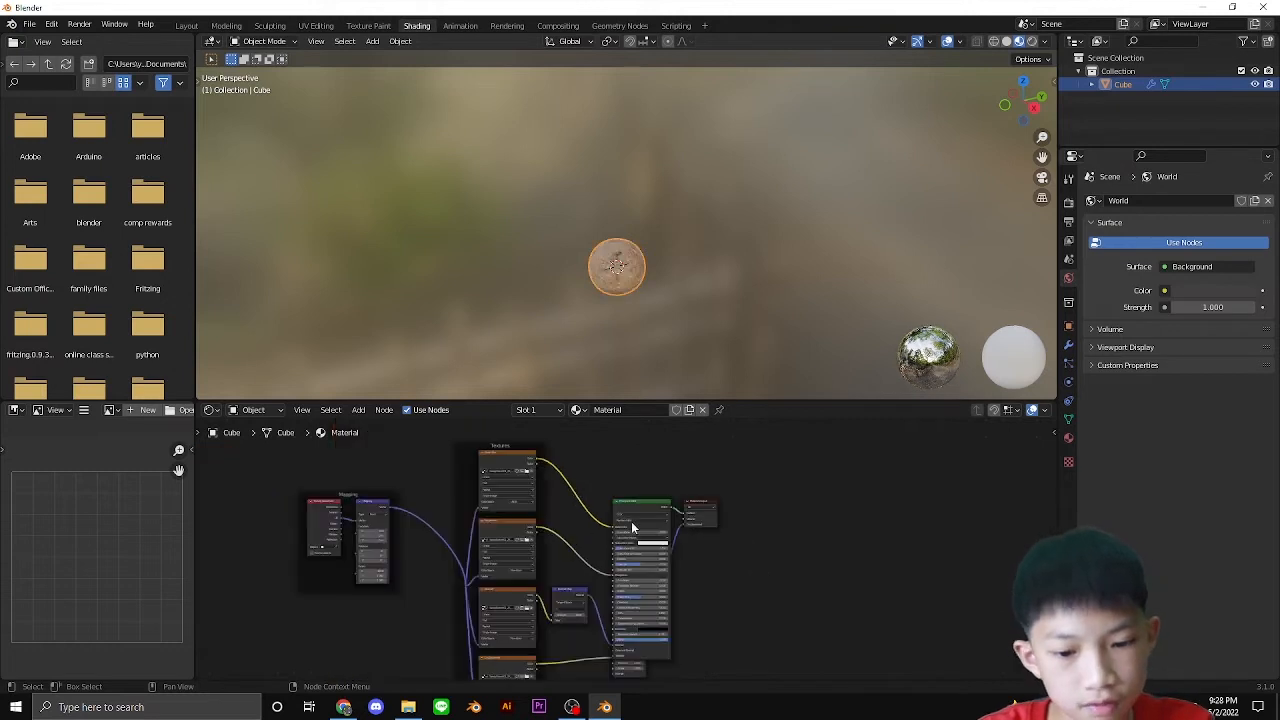
drag(632, 665, 680, 674)
middle_drag(681, 646, 690, 592)
scroll(690, 592, up, 3)
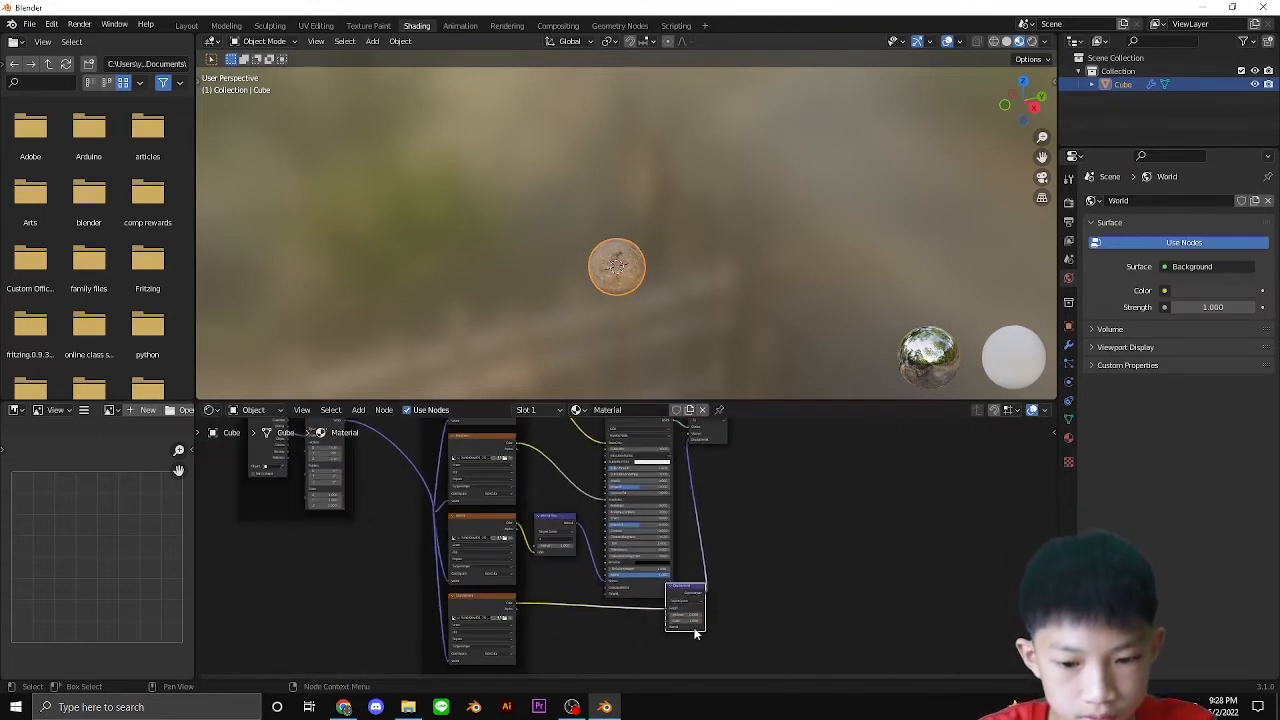
drag(690, 592, 663, 621)
middle_drag(602, 577, 674, 587)
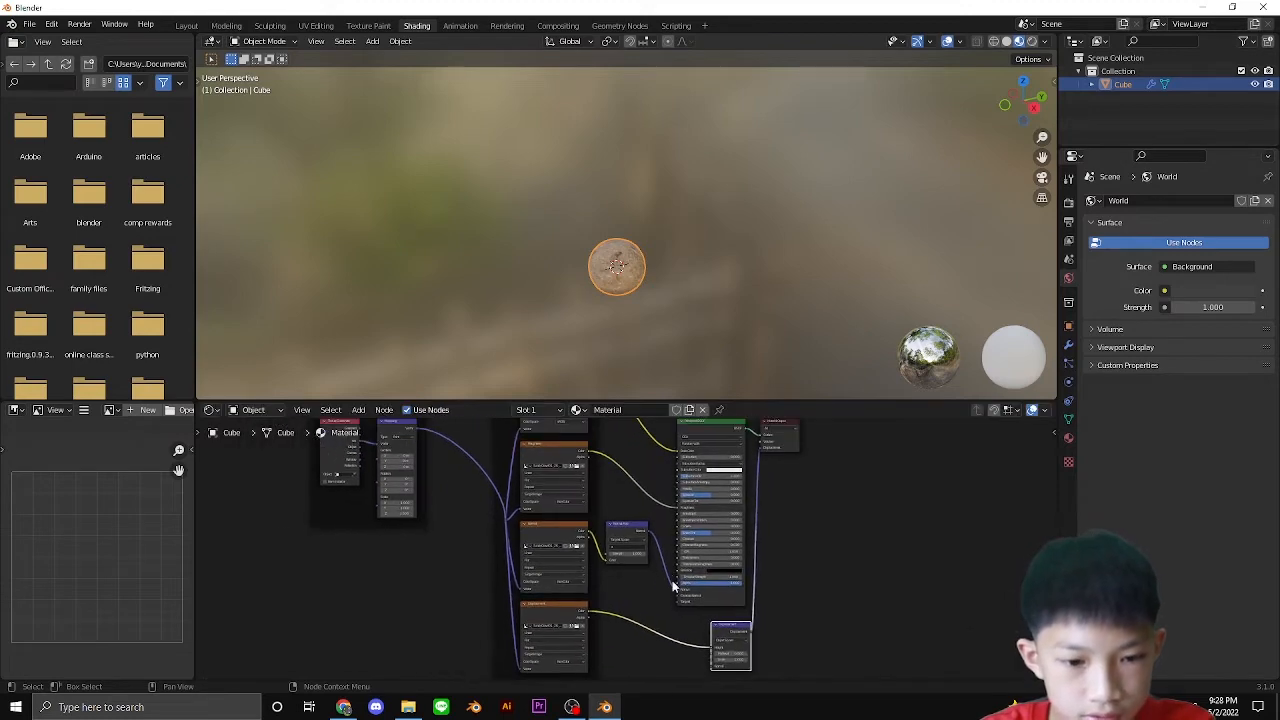
Set the Normal Map node's strength to 10 and check the rougher surface on the ball.
middle_drag(562, 544, 655, 619)
scroll(640, 605, up, 4)
scroll(320, 541, down, 2)
scroll(322, 540, down, 3)
middle_drag(264, 530, 207, 505)
middle_drag(517, 570, 391, 531)
middle_drag(467, 541, 571, 536)
scroll(571, 536, up, 1)
scroll(571, 540, up, 2)
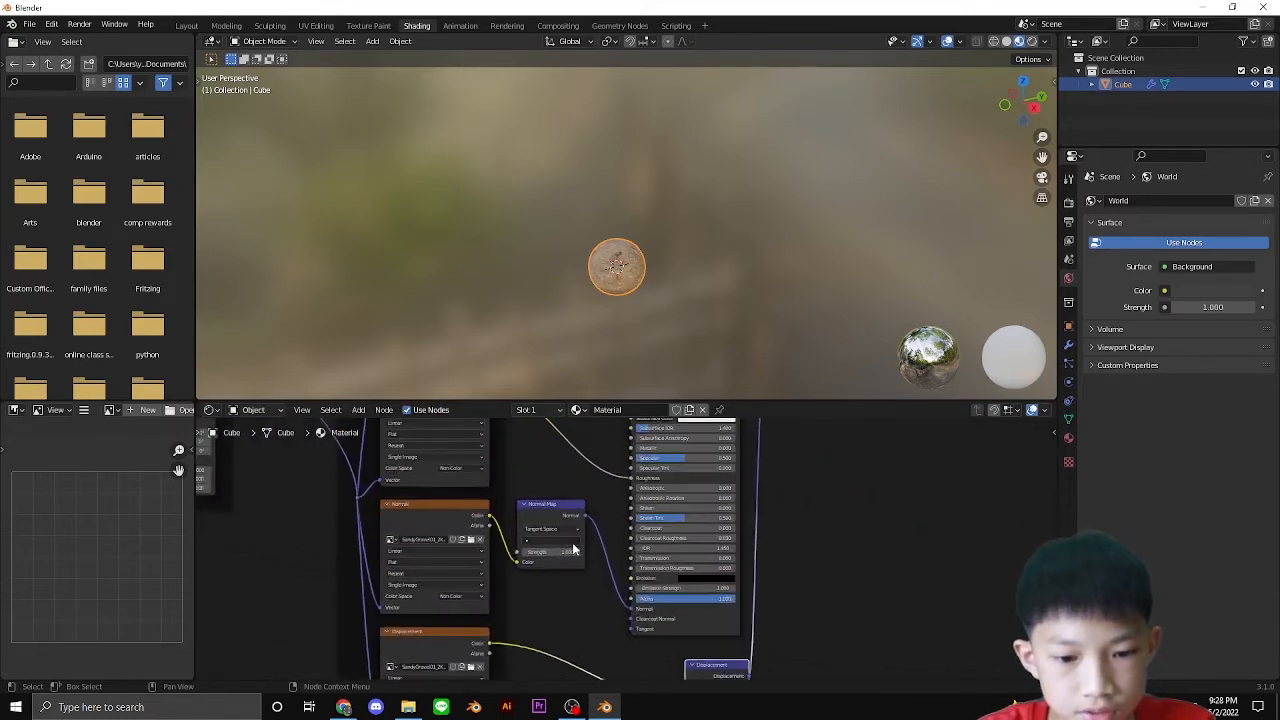
drag(540, 552, 850, 552)
scroll(590, 247, up, 1)
middle_drag(630, 234, 674, 146)
scroll(763, 234, up, 4)
middle_drag(711, 240, 687, 231)
scroll(688, 233, up, 1)
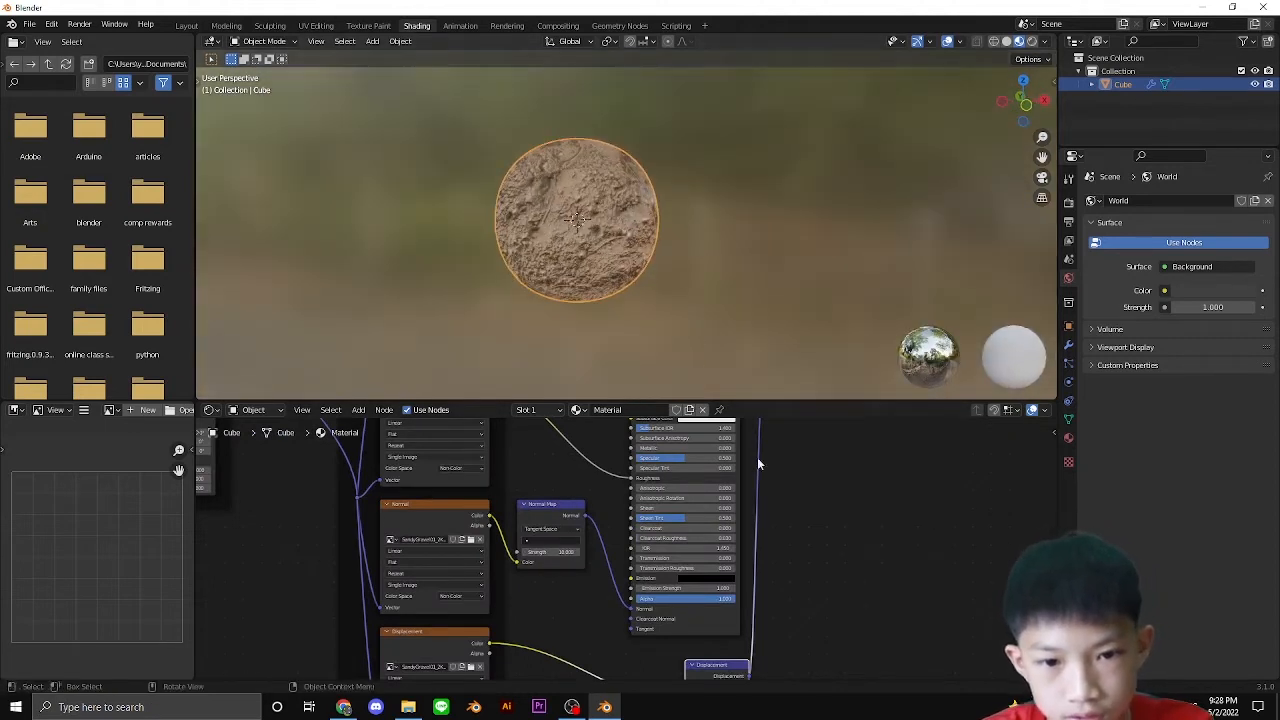
Shift the Displacement node slightly farther from its height texture and deselect it.
middle_drag(784, 556, 727, 468)
scroll(727, 470, up, 3)
middle_drag(713, 571, 754, 502)
drag(695, 535, 722, 526)
click(799, 522)
mouse_move(735, 266)
middle_down()
mouse_move(648, 291)
mouse_move(697, 250)
mouse_move(724, 276)
middle_up()
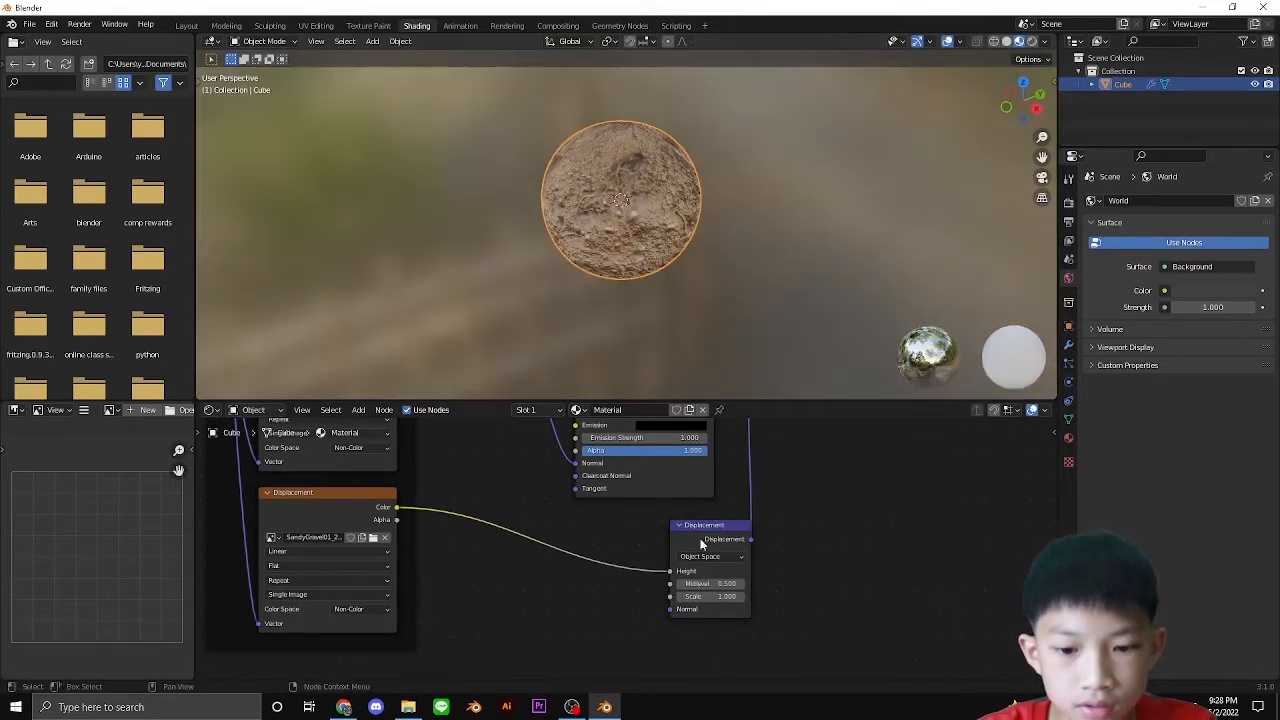
Set the render engine to Cycles, checking the ball in Rendered shading and returning the viewport to Material Preview.
click(1070, 205)
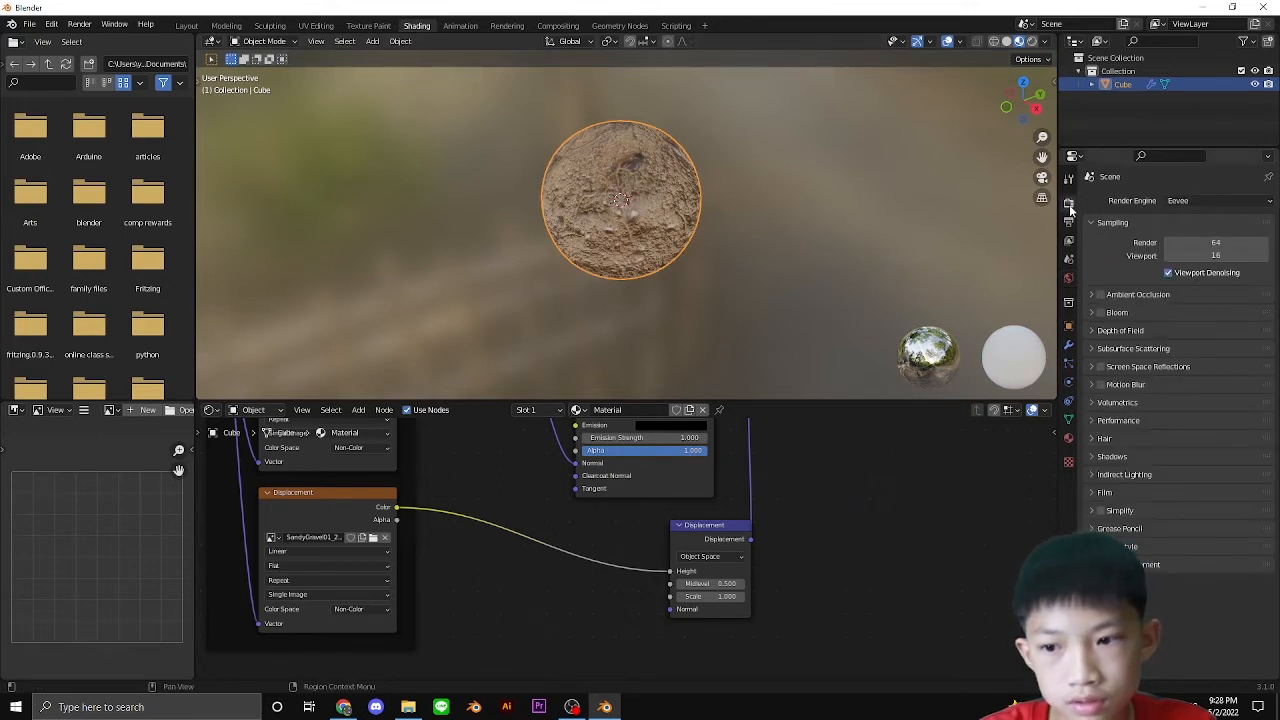
click(1183, 201)
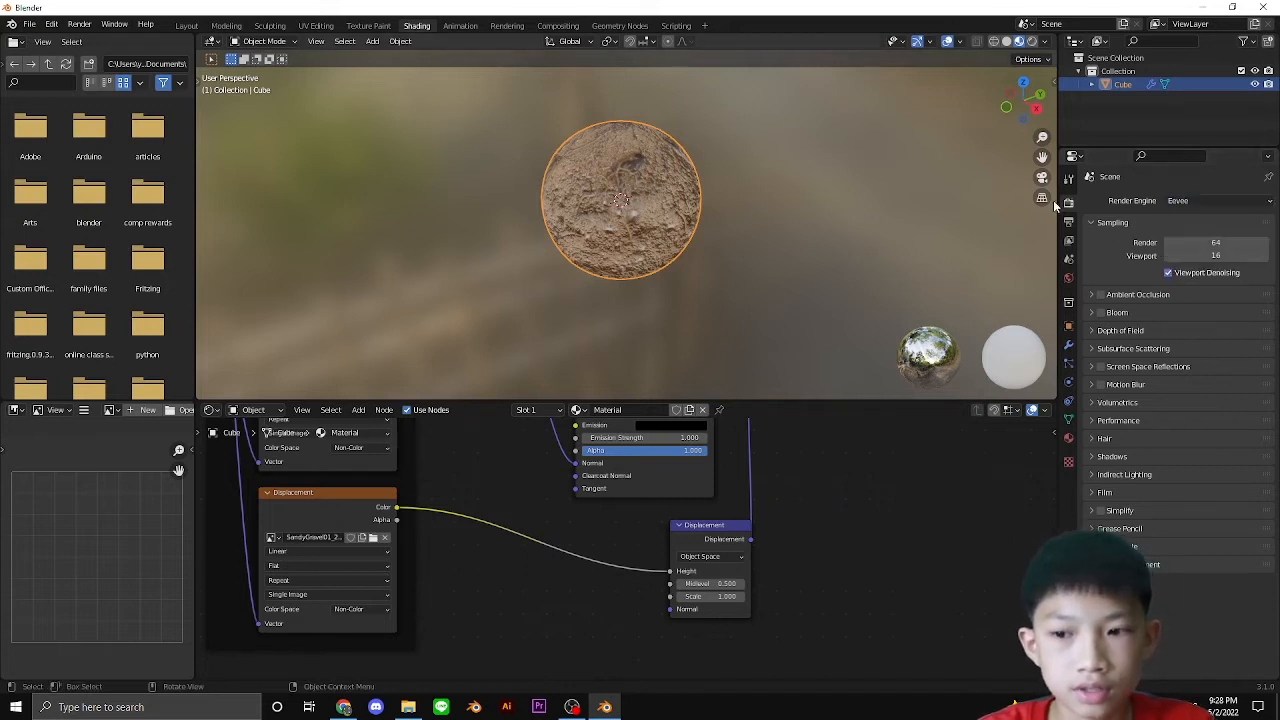
click(884, 167)
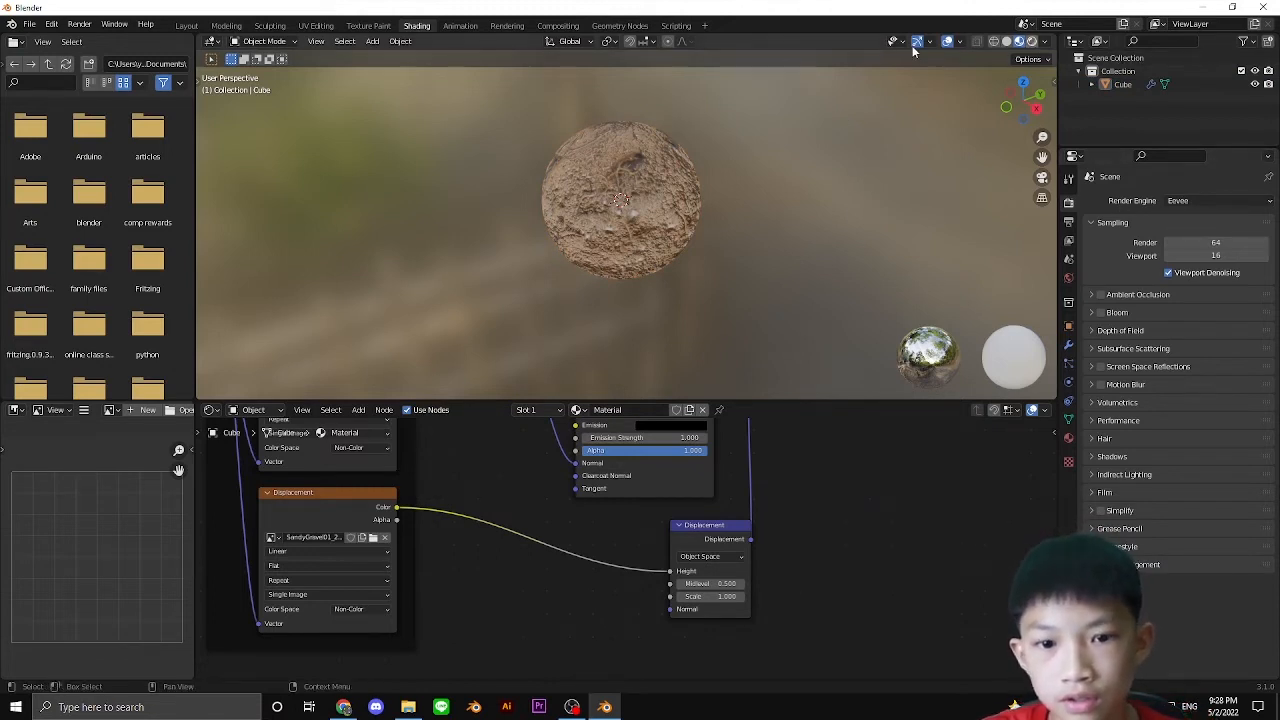
click(1031, 47)
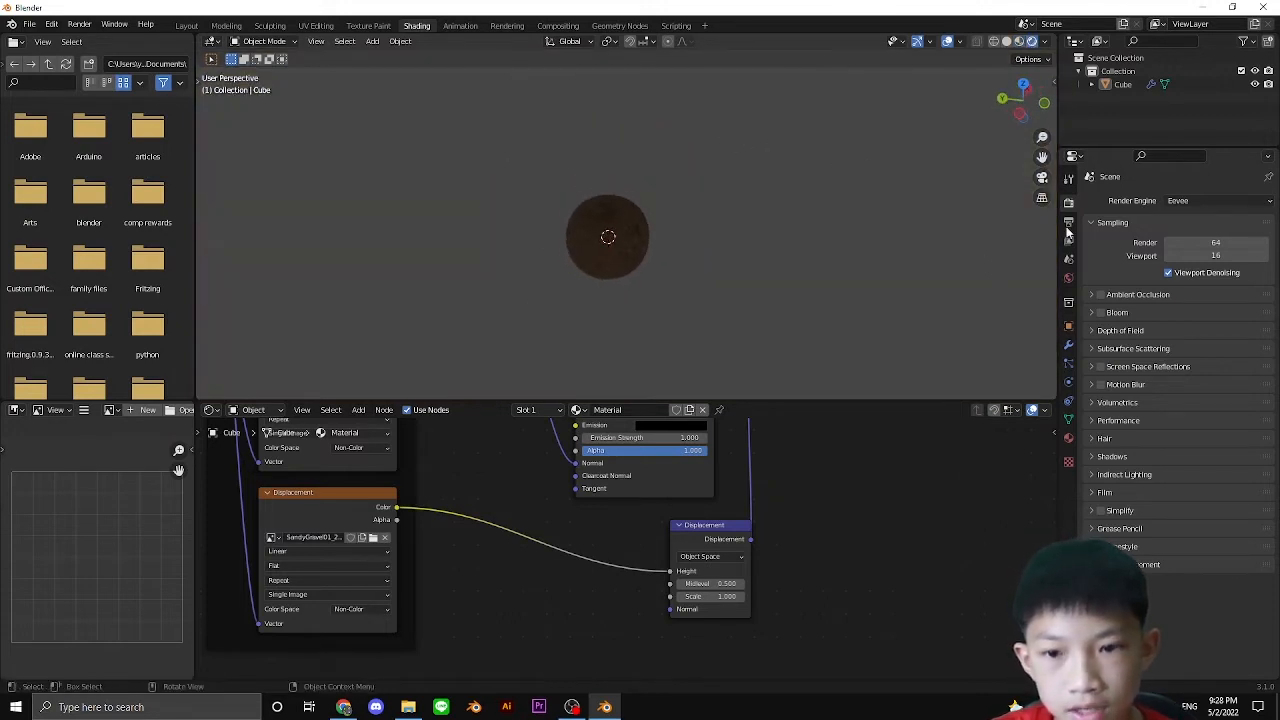
click(1190, 201)
click(1190, 245)
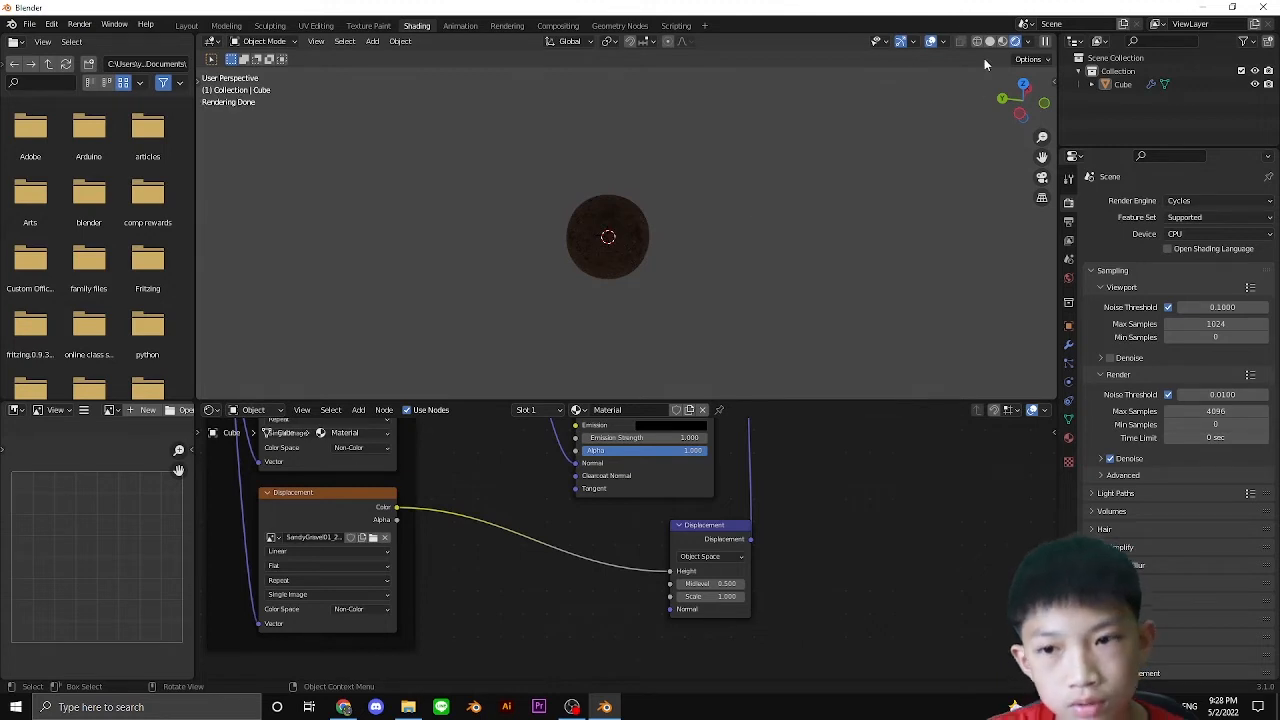
click(1003, 41)
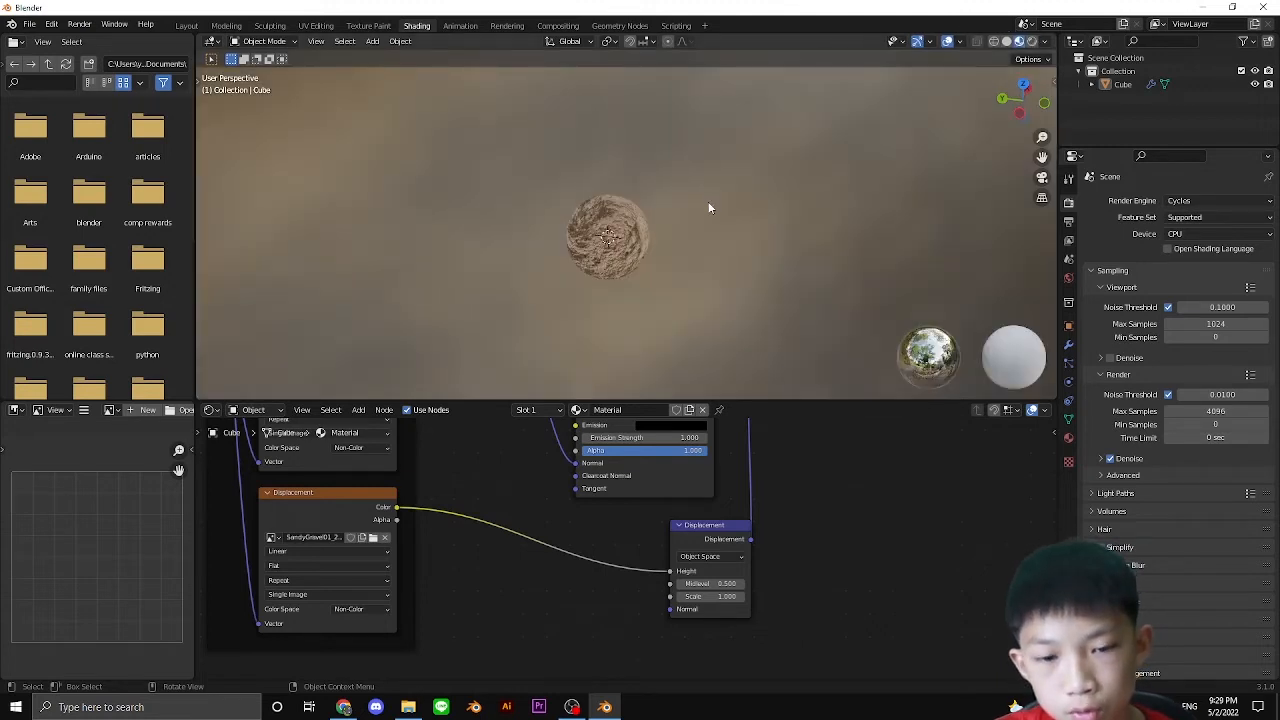
middle_drag(708, 208, 842, 184)
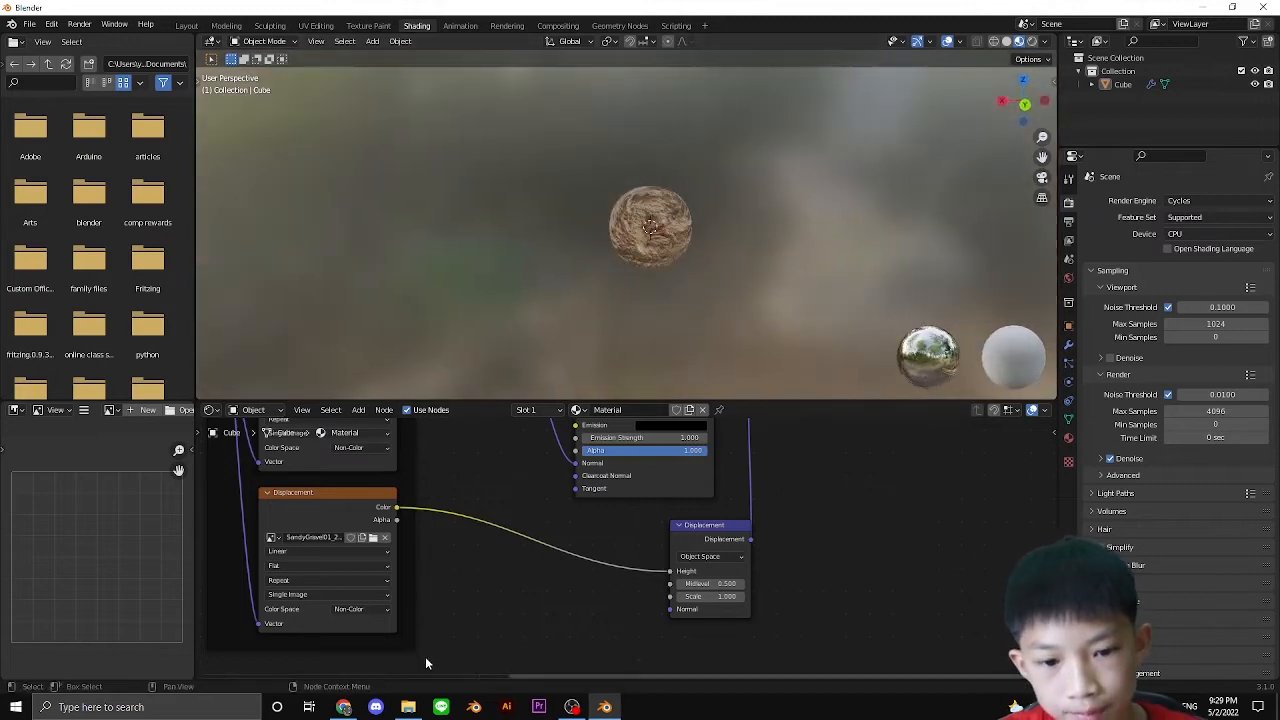
Set the Cycles feature set to Experimental and the render device to GPU Compute.
scroll(426, 650, down, 2)
middle_drag(427, 620, 627, 628)
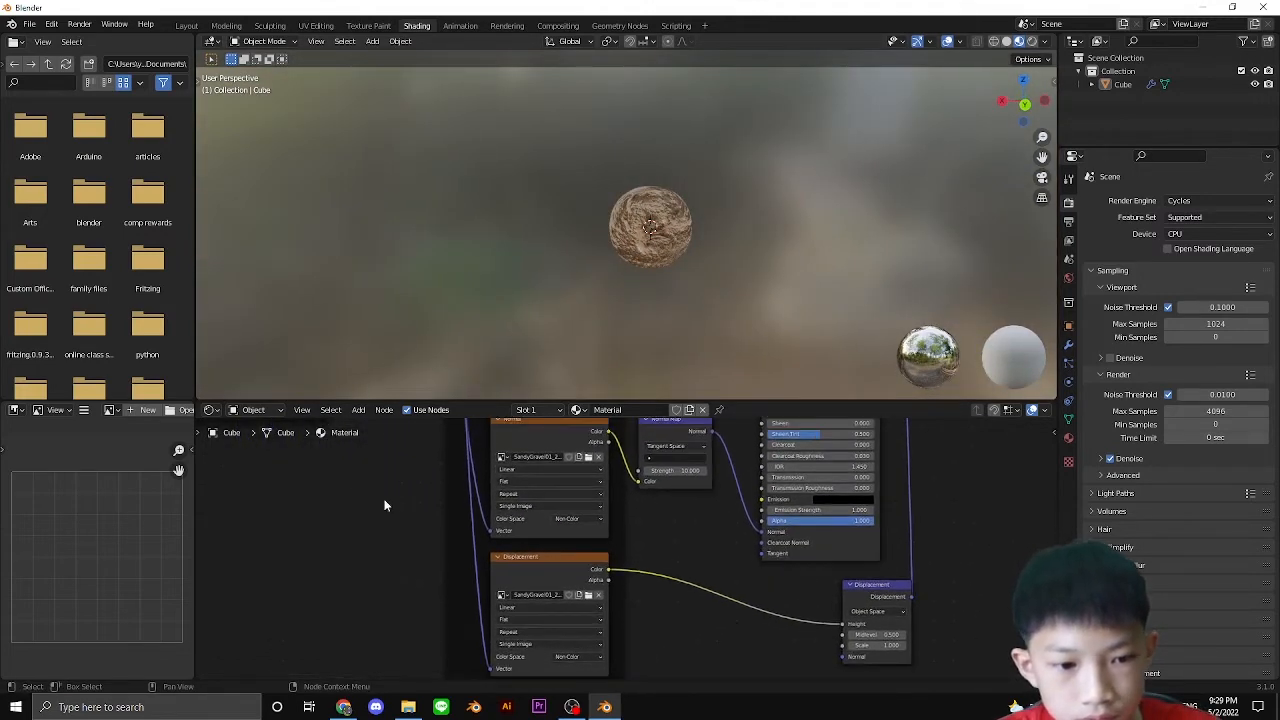
middle_drag(386, 506, 522, 567)
scroll(650, 567, down, 4)
middle_drag(788, 565, 592, 590)
middle_drag(732, 560, 685, 554)
scroll(770, 612, down, 2)
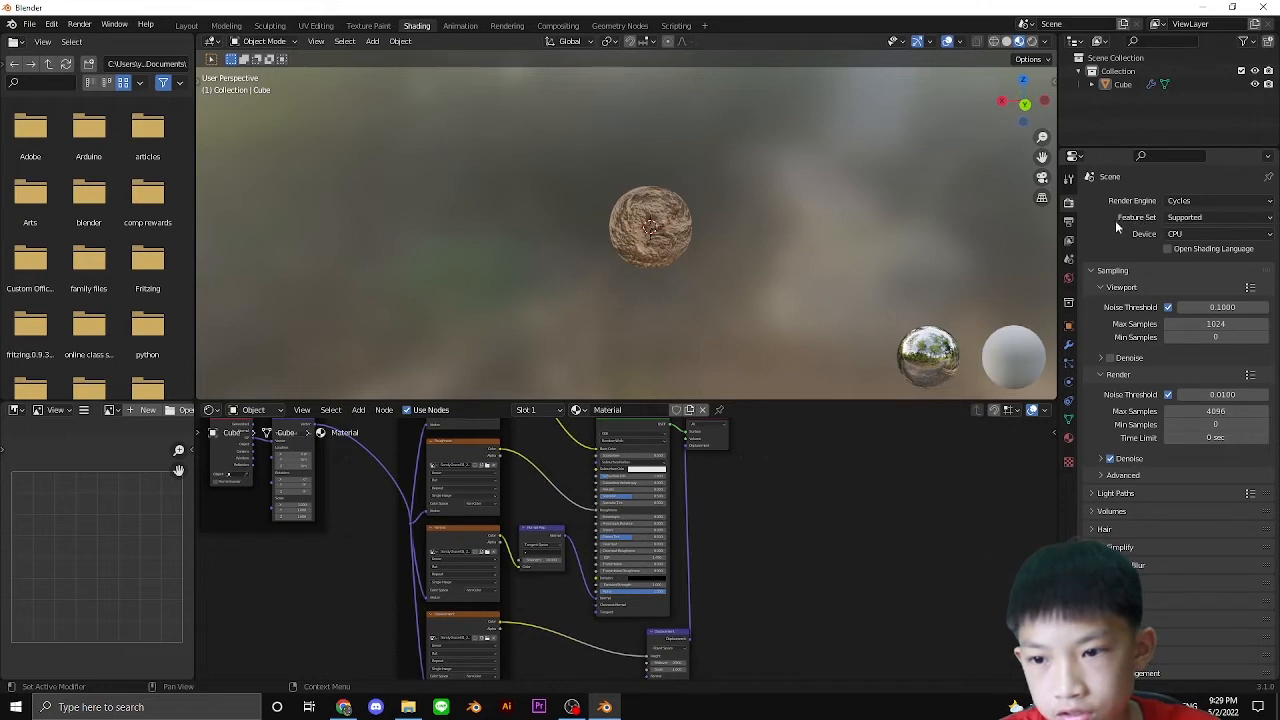
click(1180, 220)
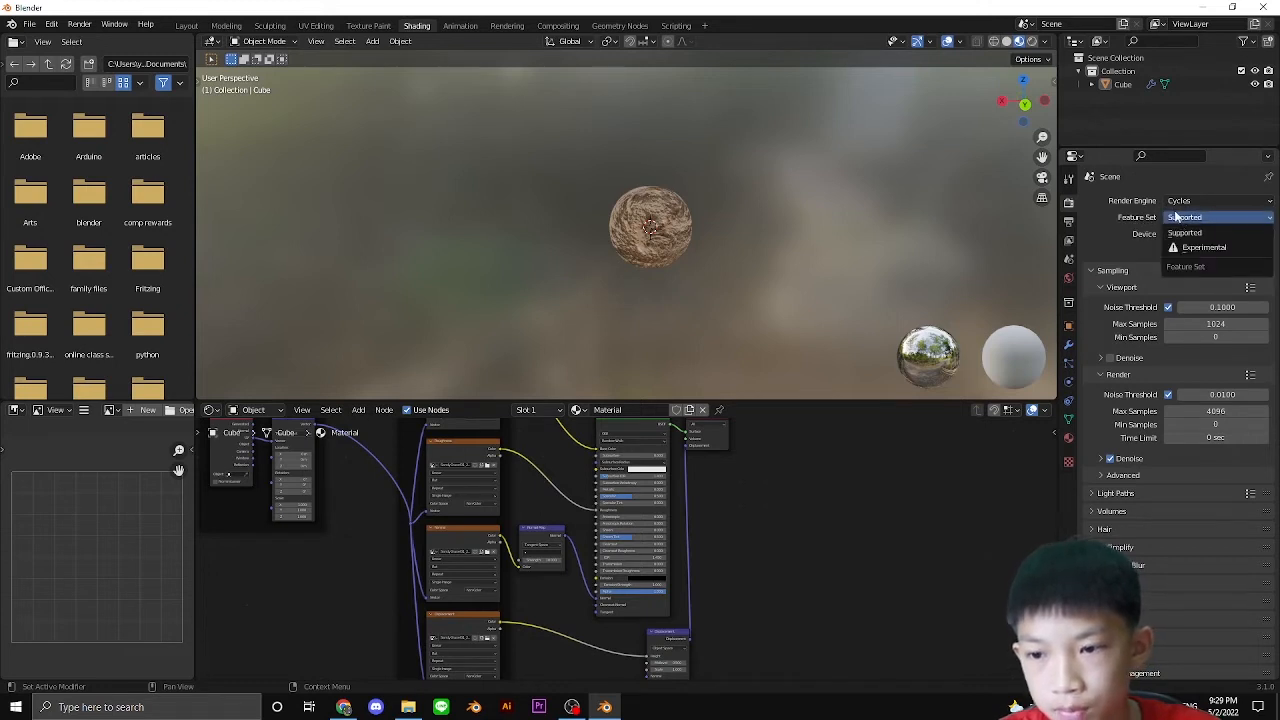
click(1200, 247)
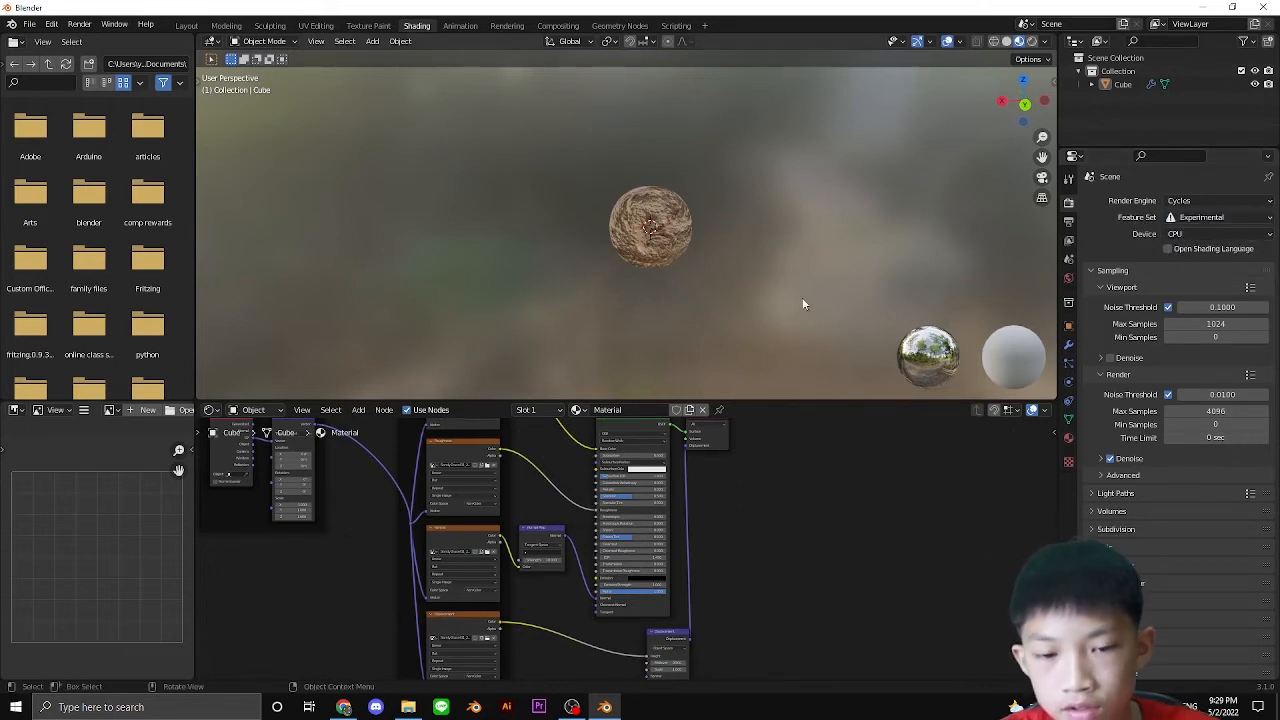
scroll(710, 594, up, 1)
scroll(710, 600, up, 3)
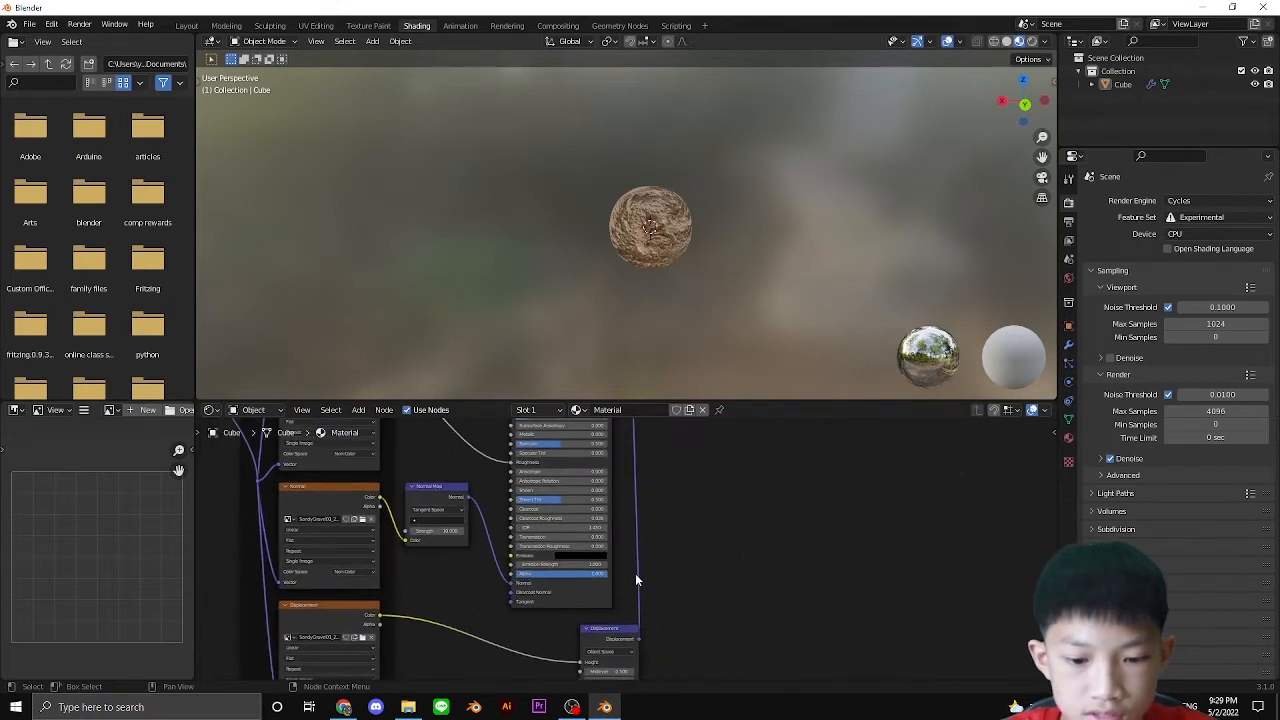
click(1200, 236)
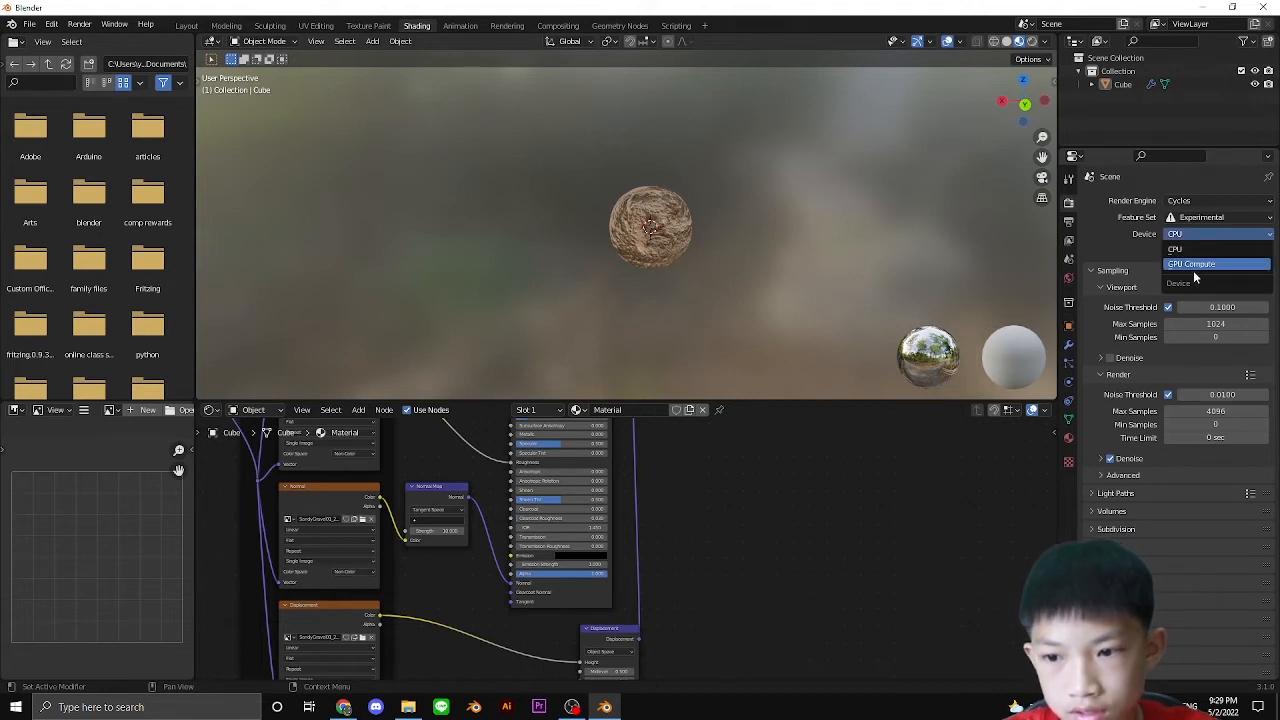
click(1191, 266)
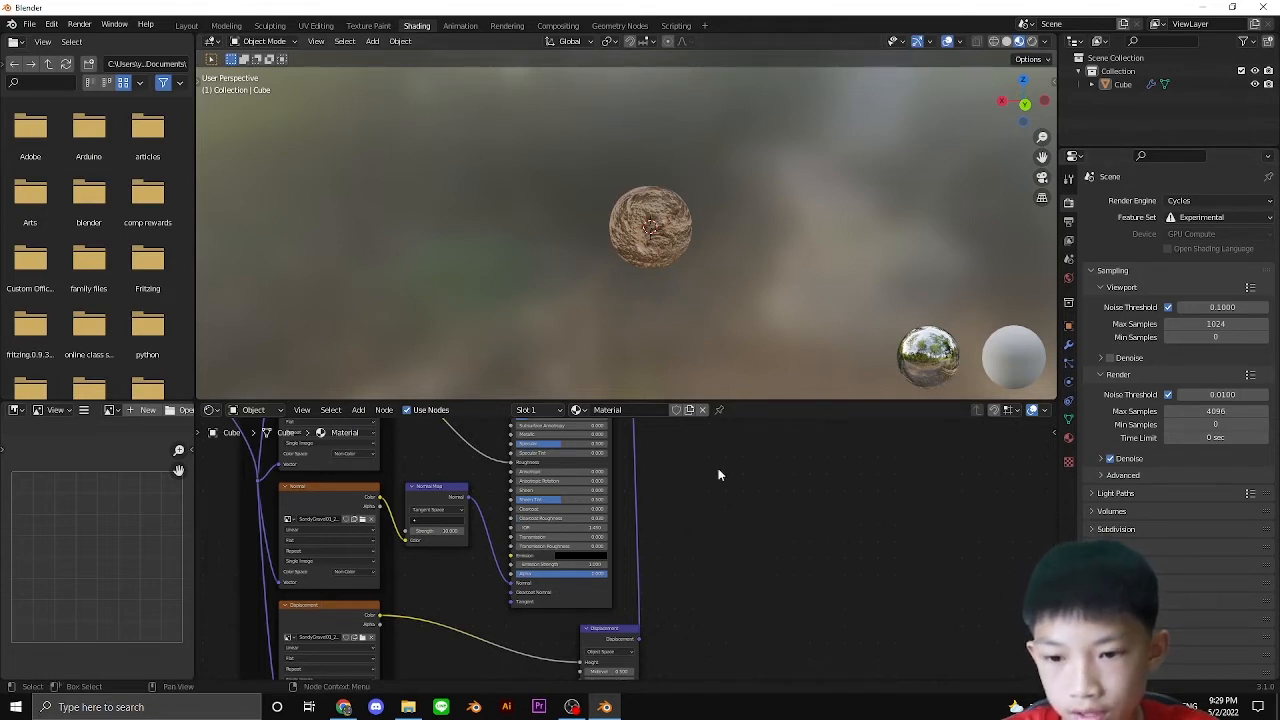
Enlarge the node editor and set the material's surface displacement method to Displacement and Bump.
drag(758, 400, 757, 292)
middle_drag(615, 468, 764, 558)
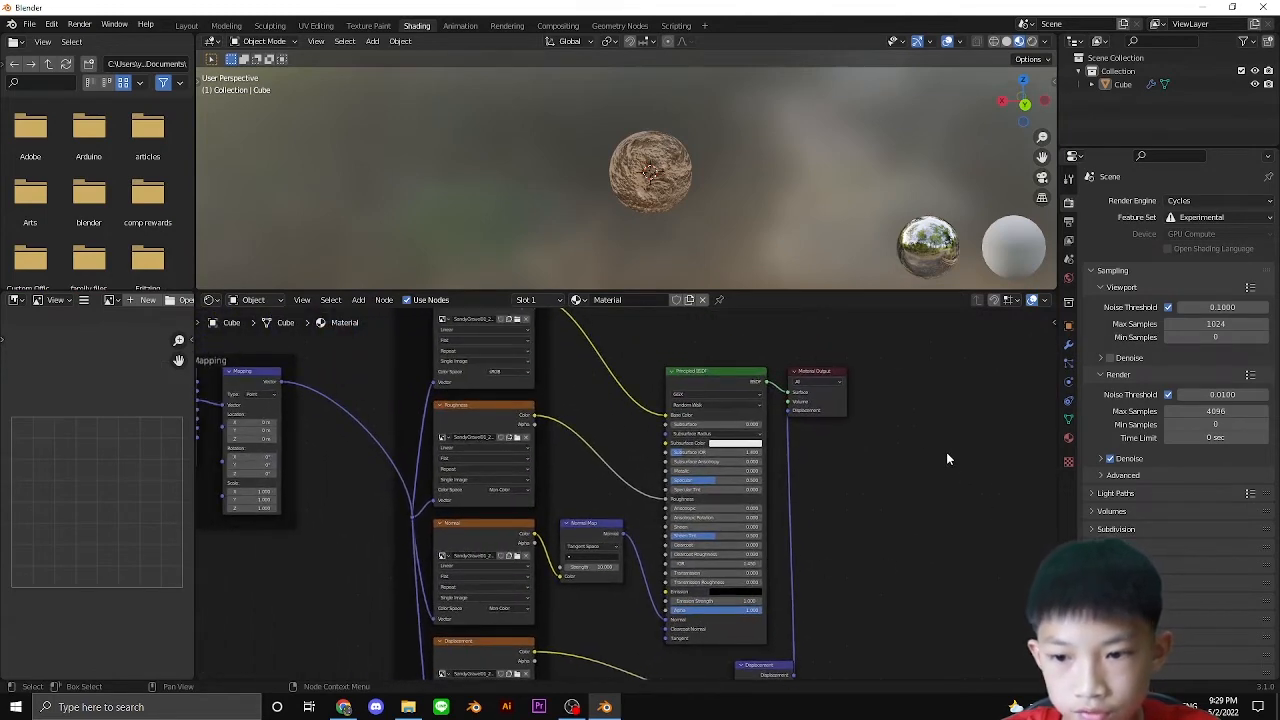
key(n)
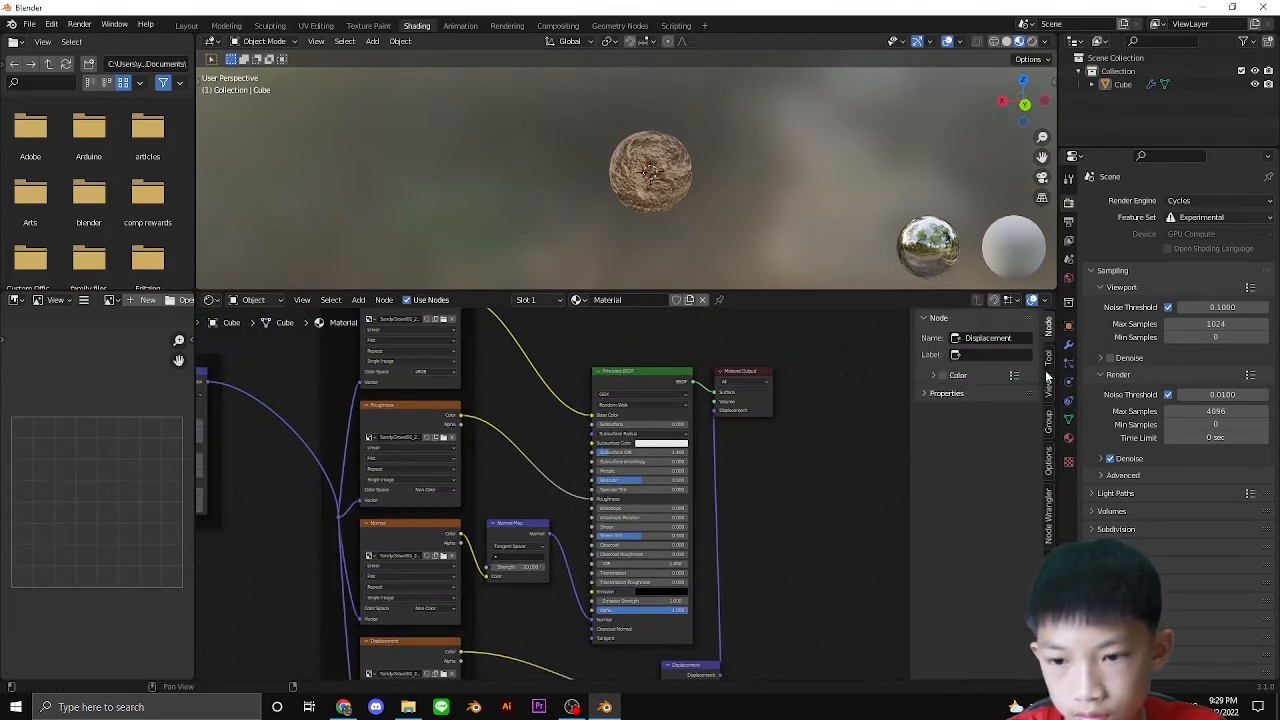
click(1049, 457)
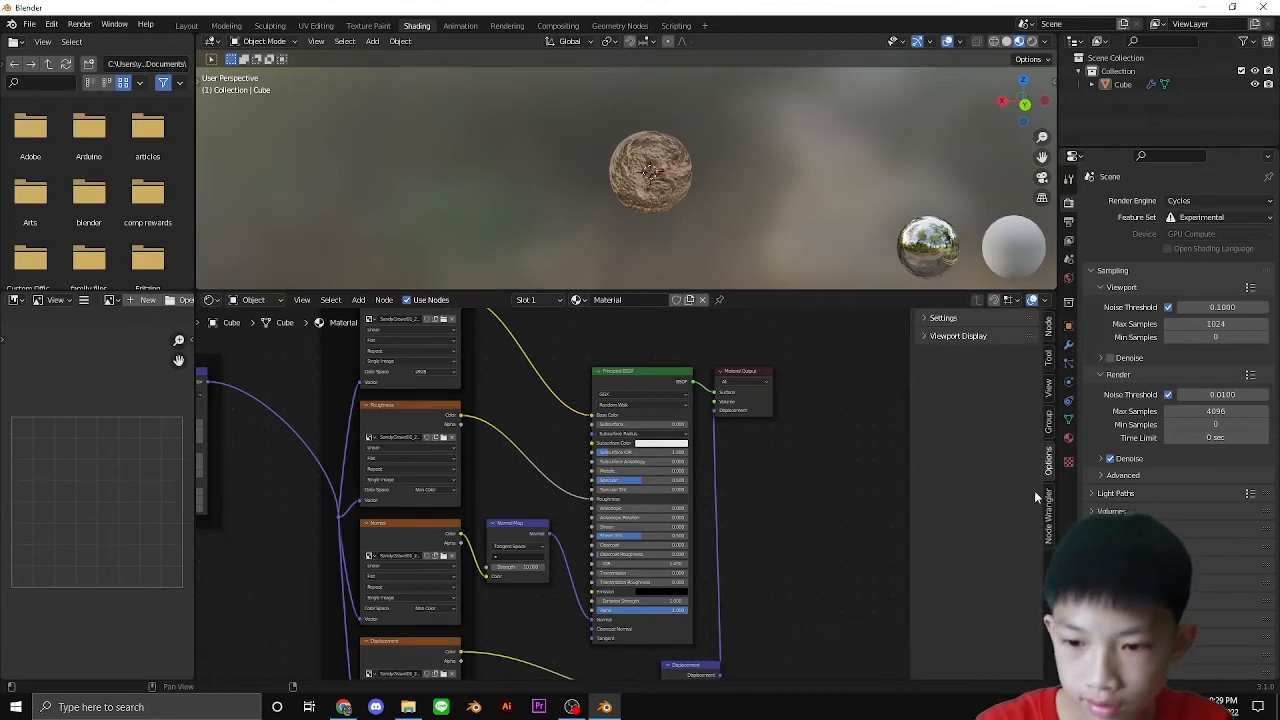
click(926, 319)
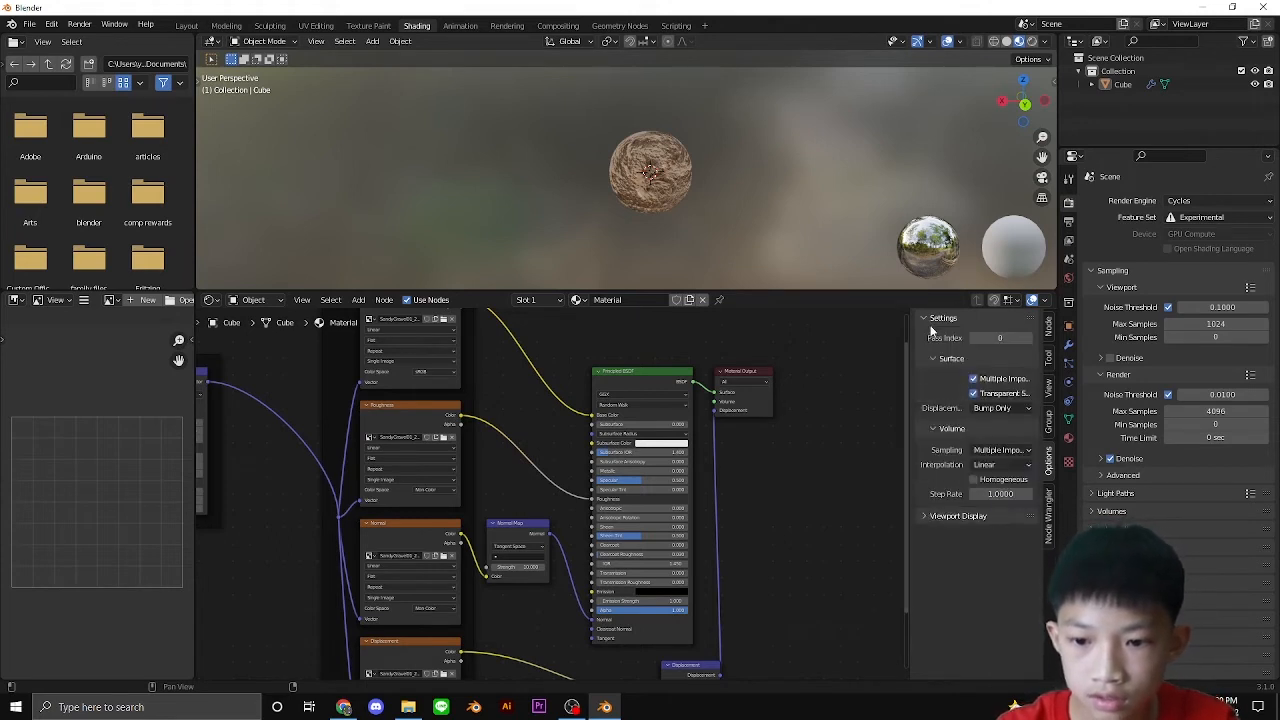
click(1004, 408)
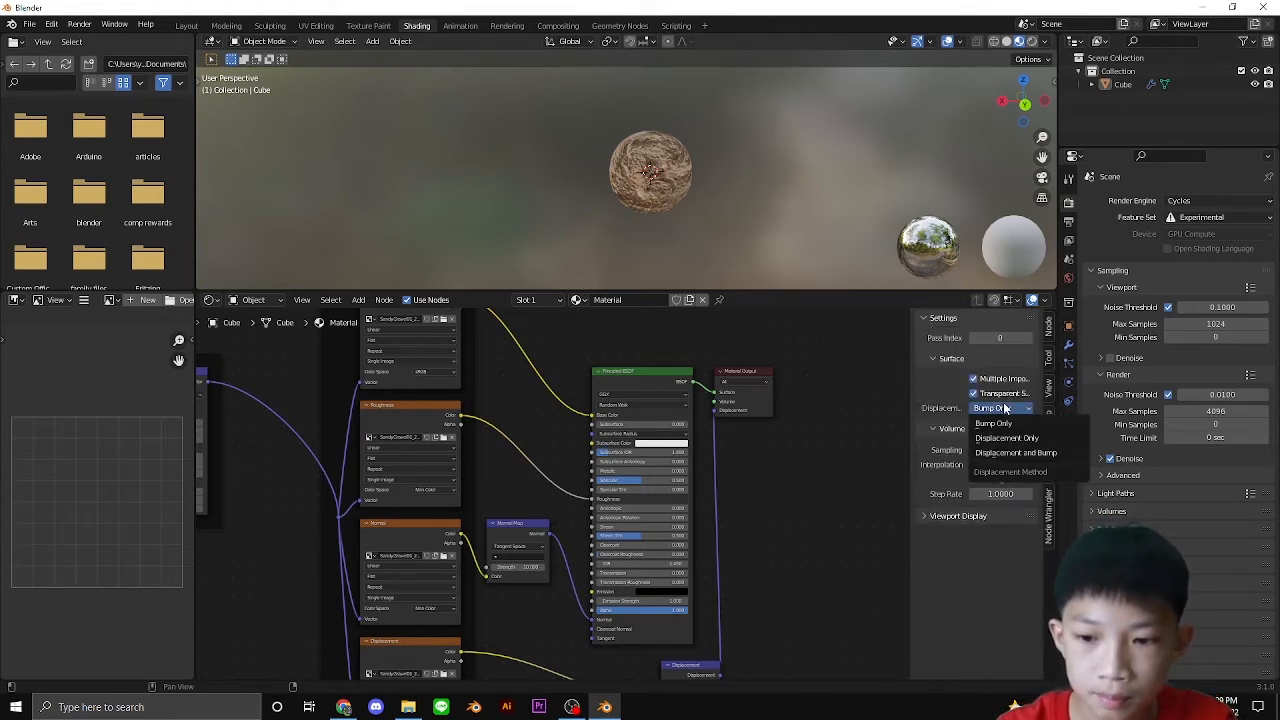
click(1007, 454)
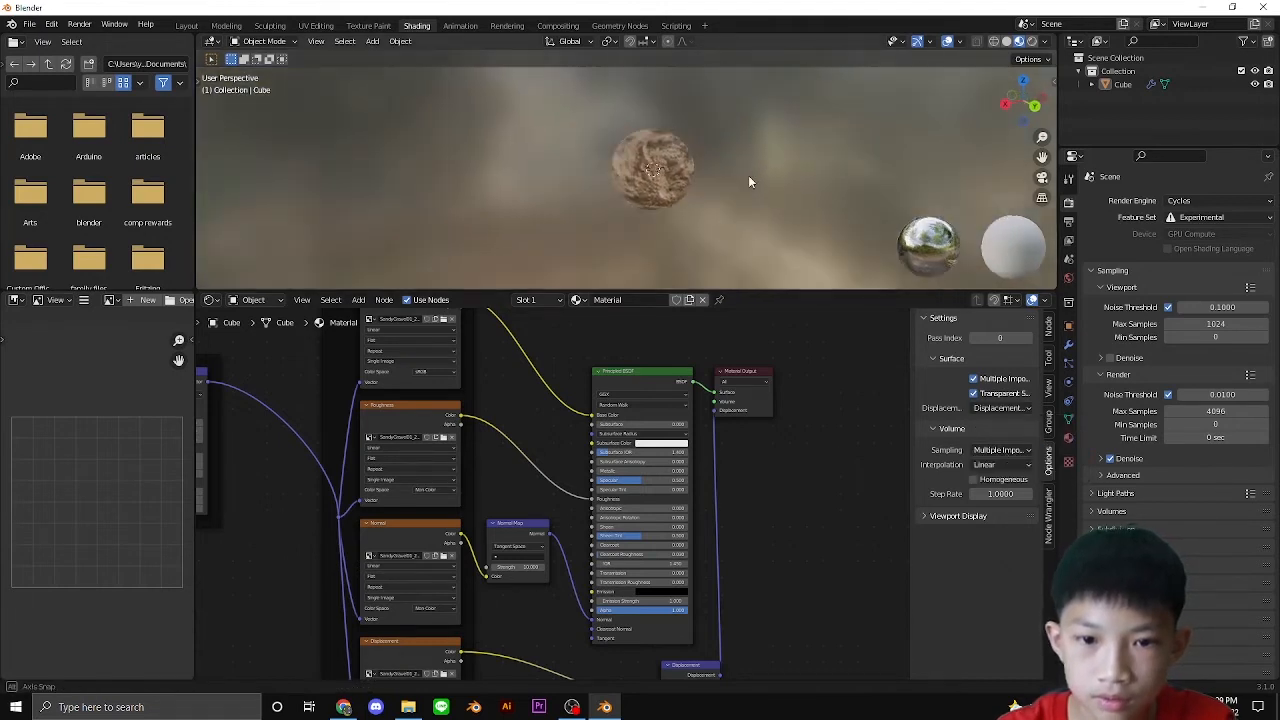
Look at the ball up close and switch the viewport to Rendered shading to check its displacement.
scroll(752, 175, up, 4)
click(722, 200)
scroll(717, 168, down, 4)
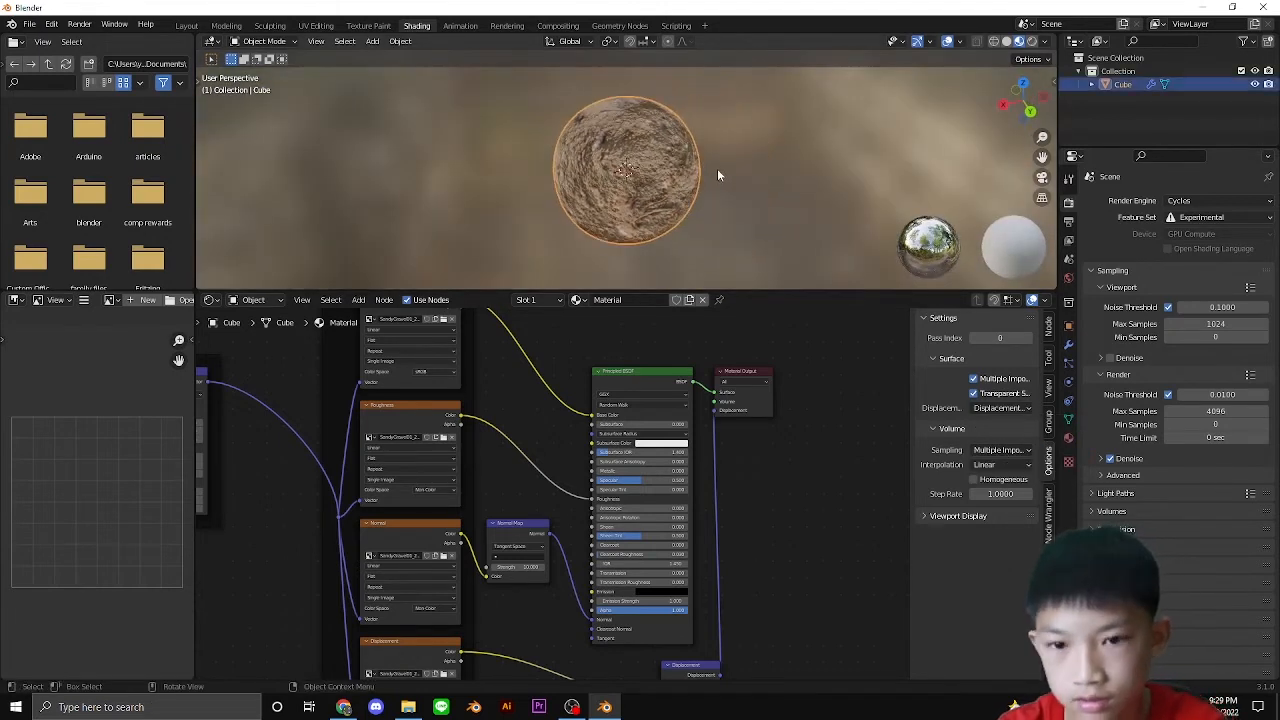
middle_drag(886, 191, 815, 171)
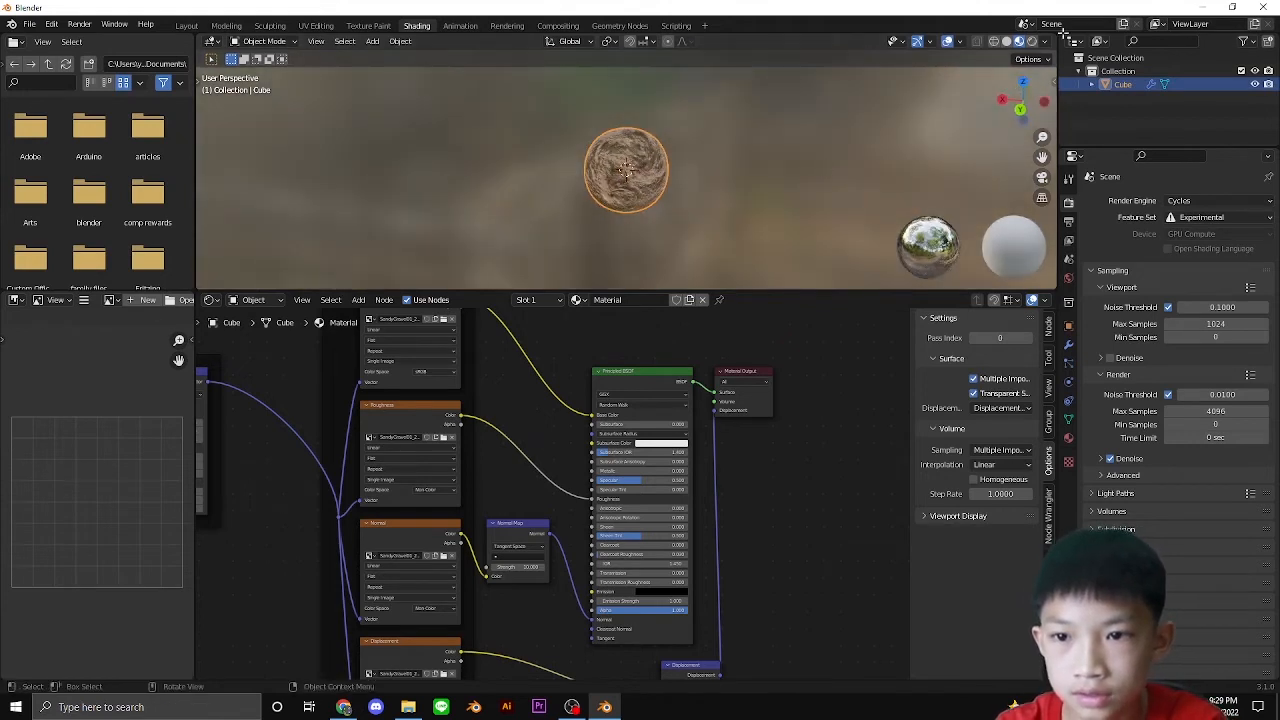
click(1032, 41)
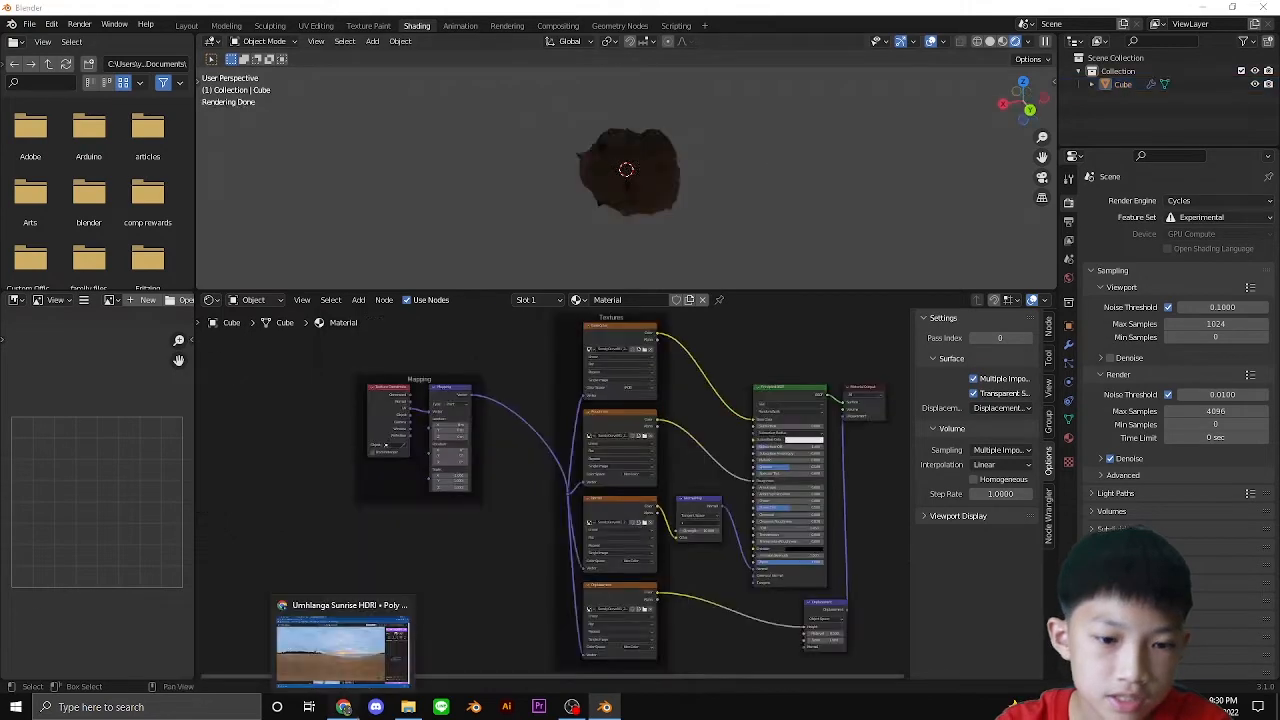
Switch to Chrome, browse Poly Haven's full HDRI collection from the Umhlanga Sunrise page, and return to Blender.
click(325, 665)
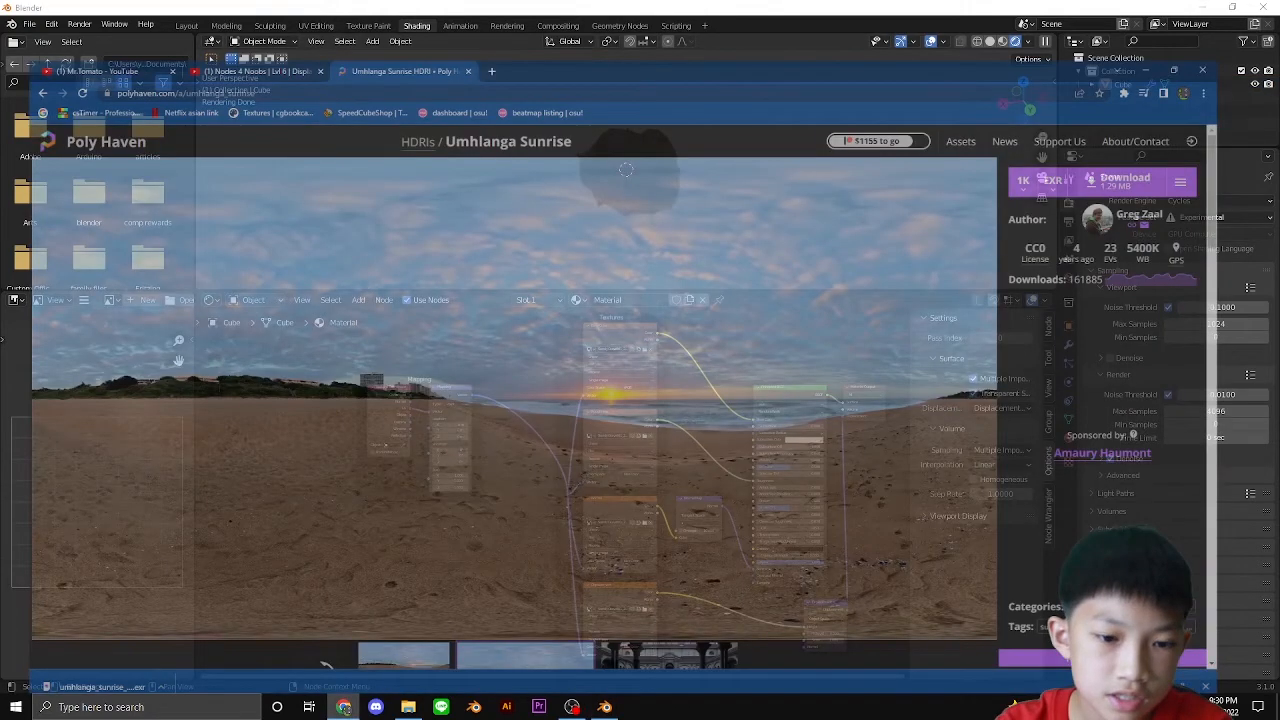
click(15, 35)
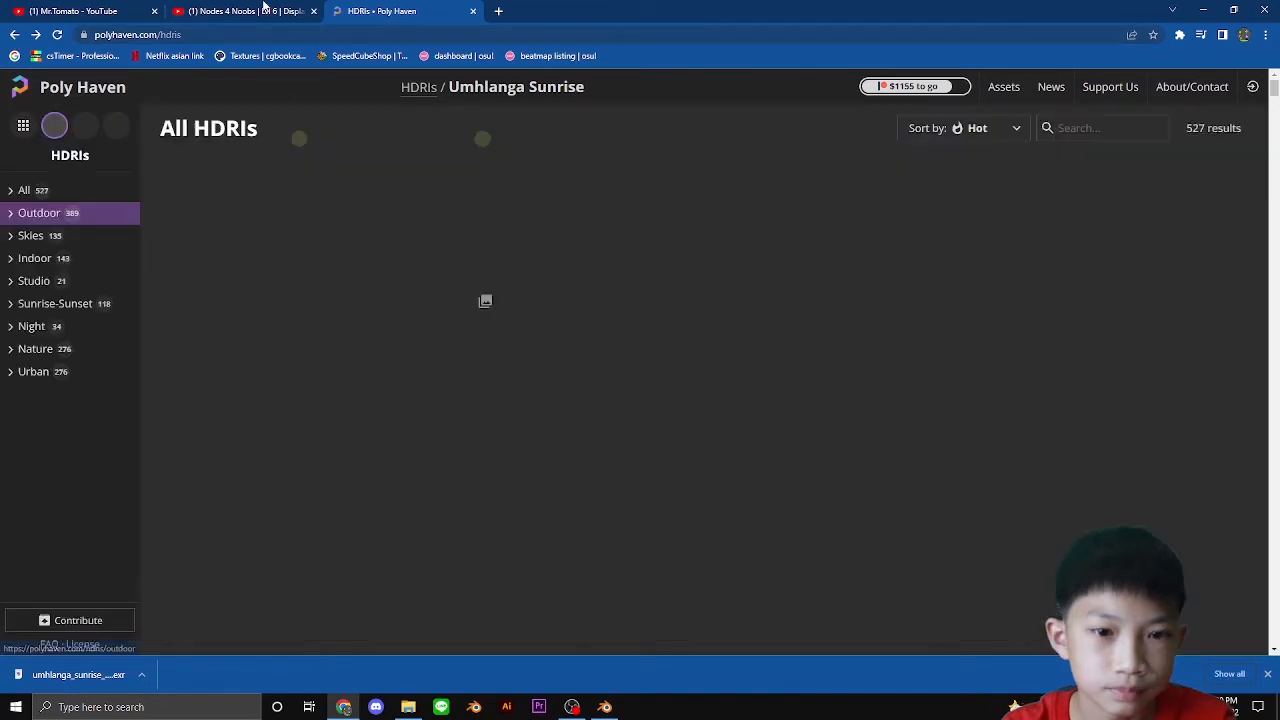
click(313, 11)
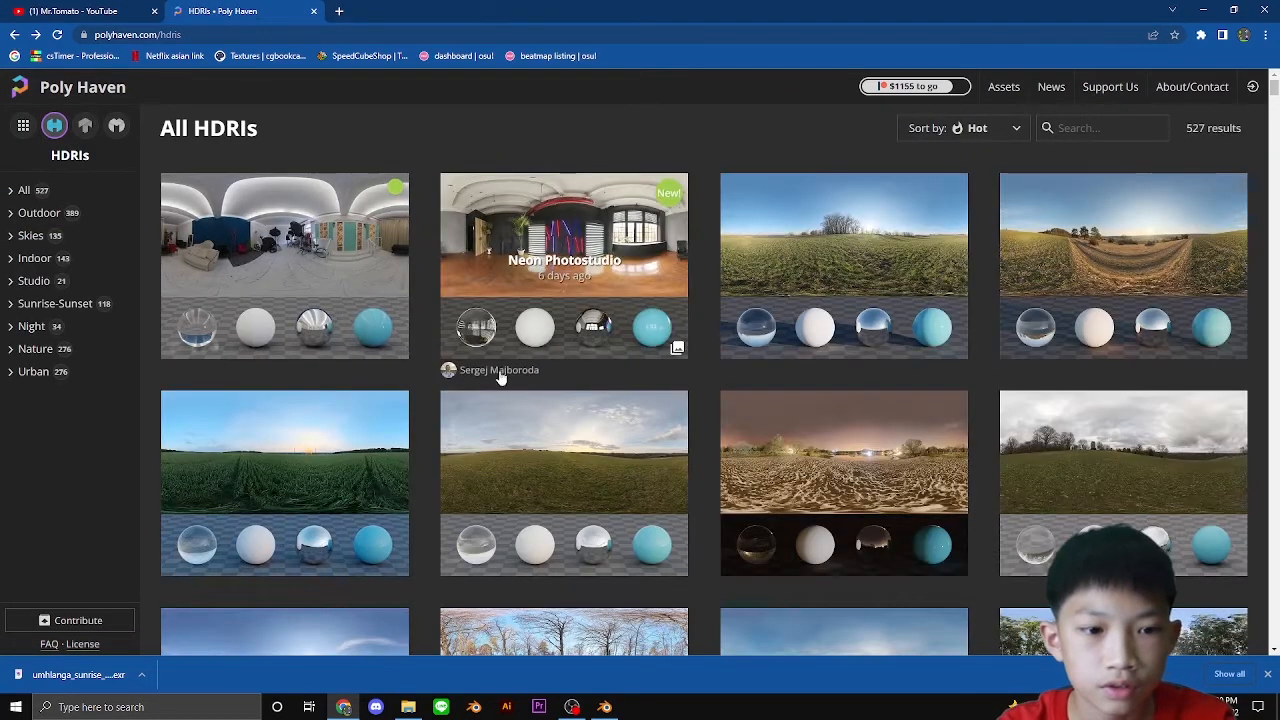
scroll(515, 370, down, 1)
scroll(535, 372, down, 2)
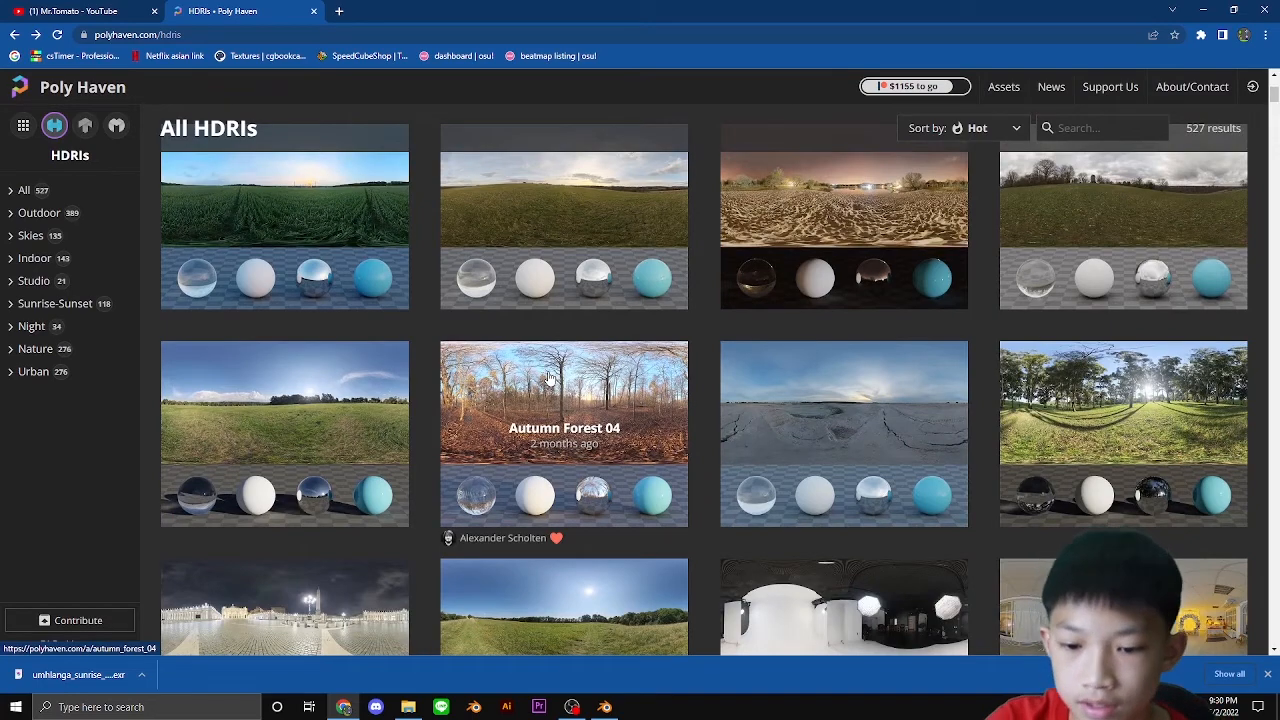
scroll(548, 377, down, 3)
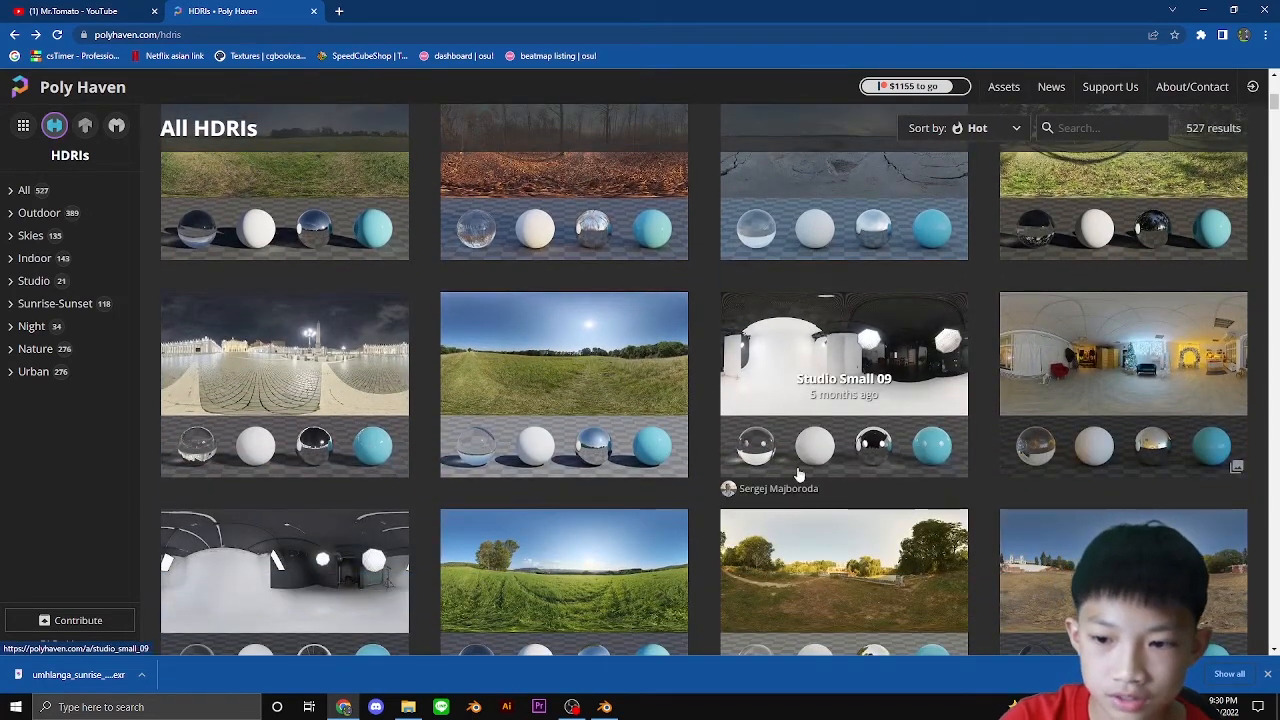
scroll(800, 474, down, 5)
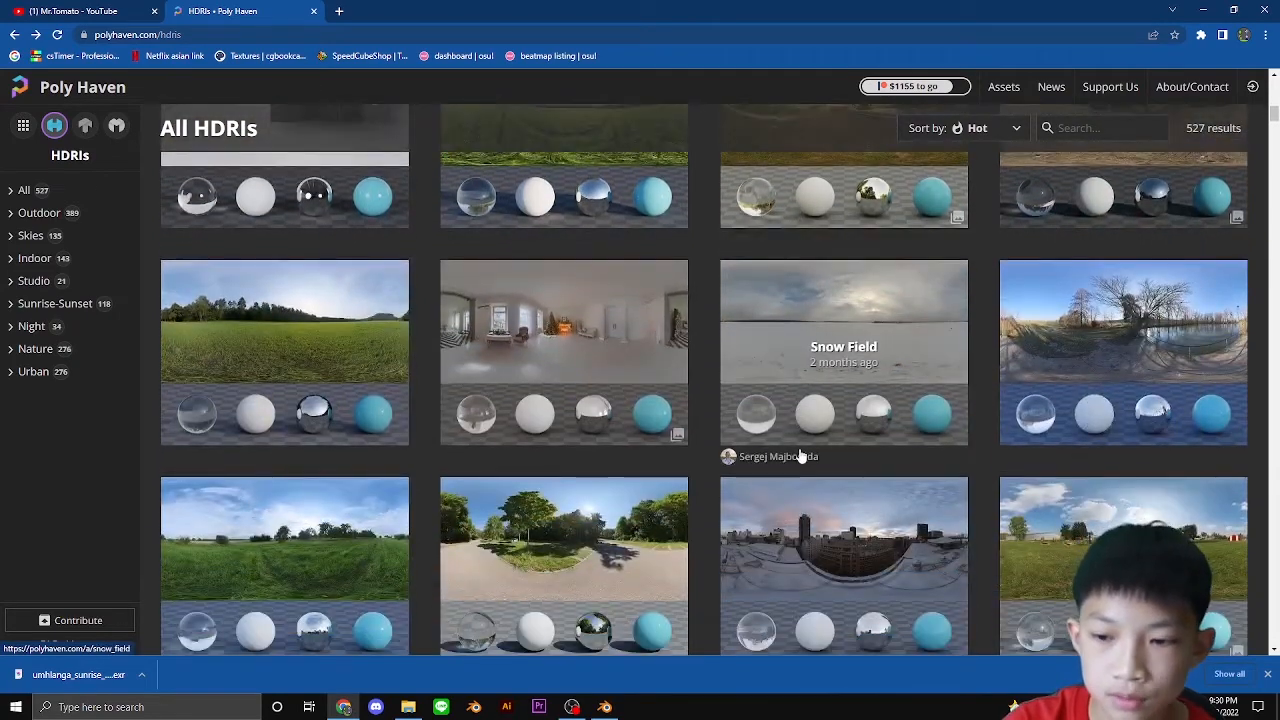
scroll(806, 445, down, 2)
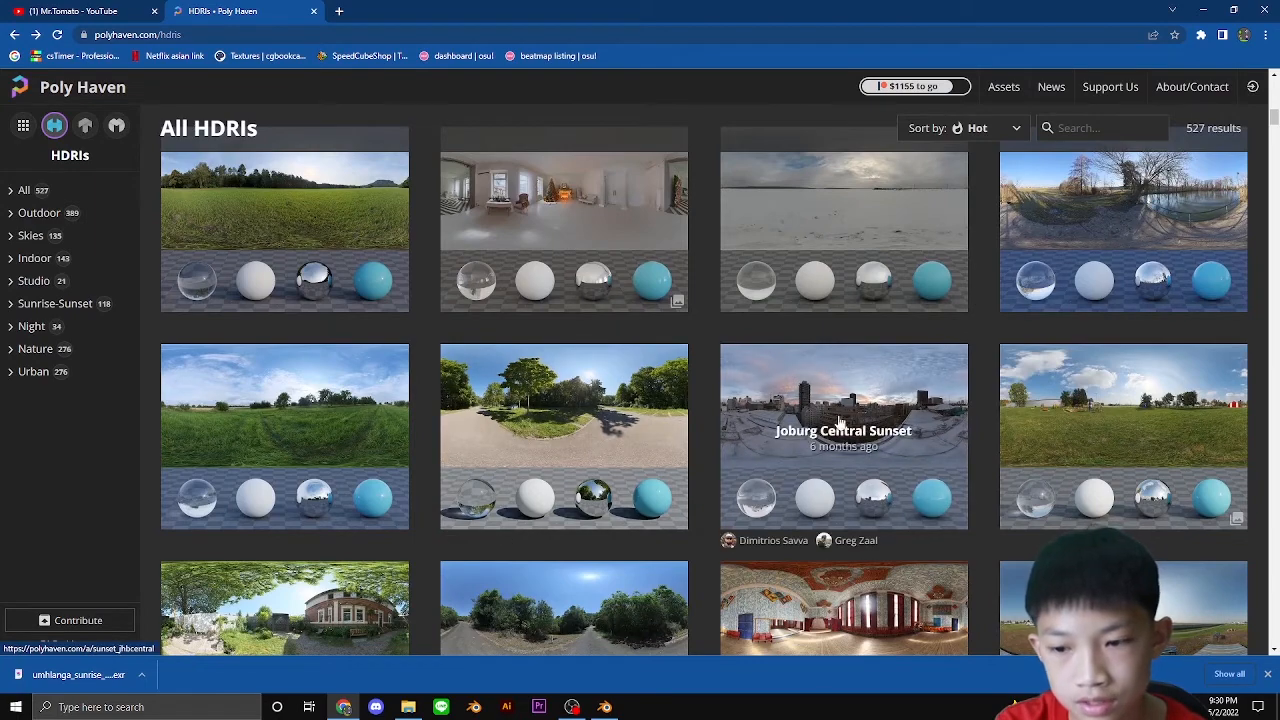
scroll(840, 420, down, 3)
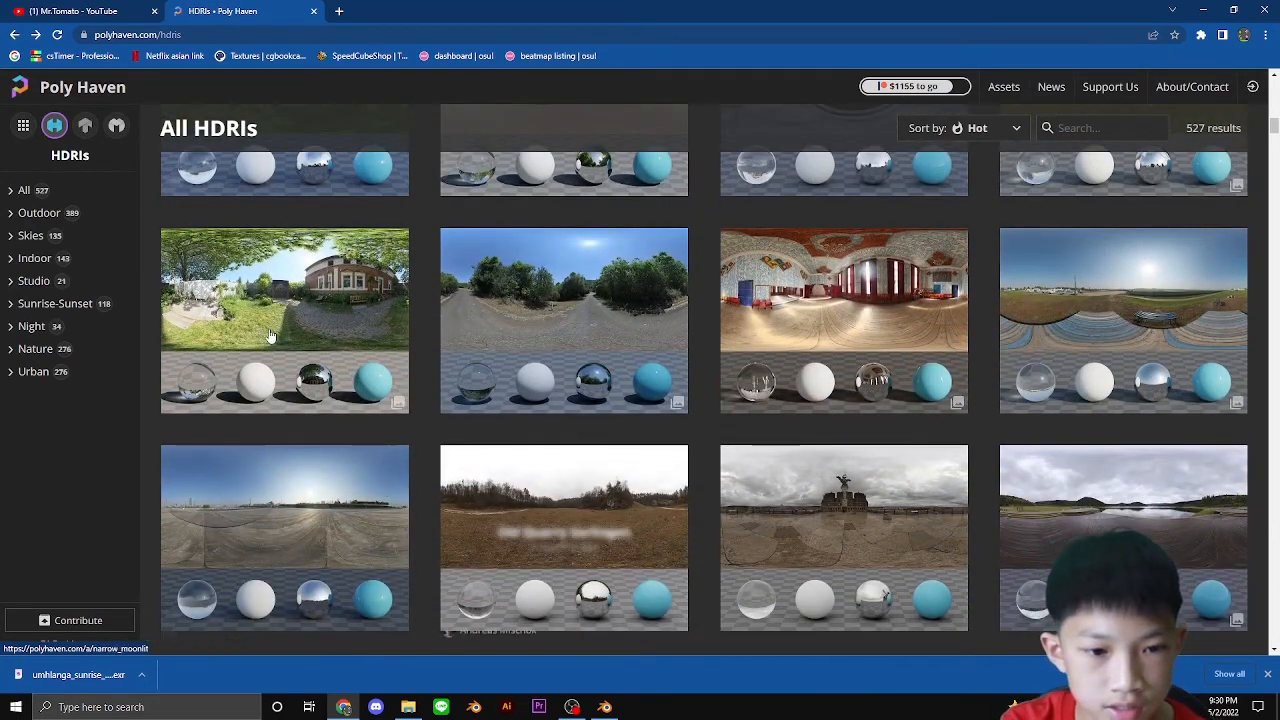
scroll(330, 400, down, 4)
scroll(738, 446, up, 2)
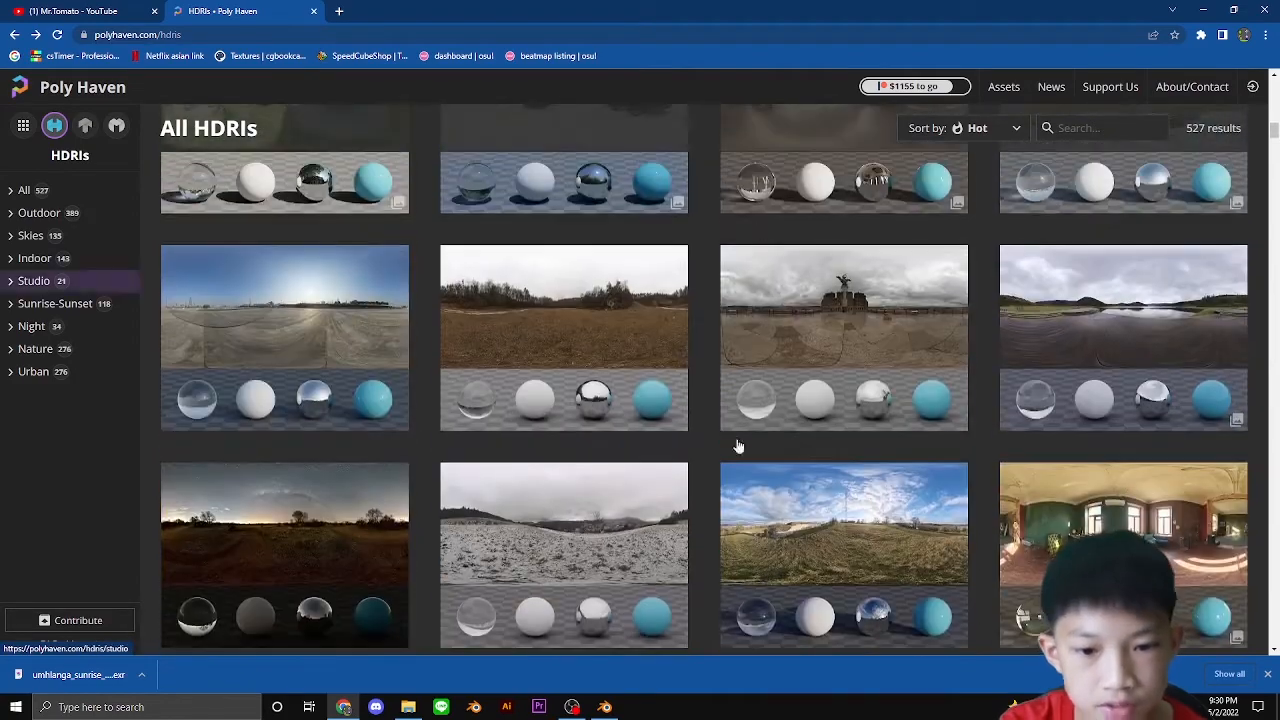
scroll(430, 470, down, 10)
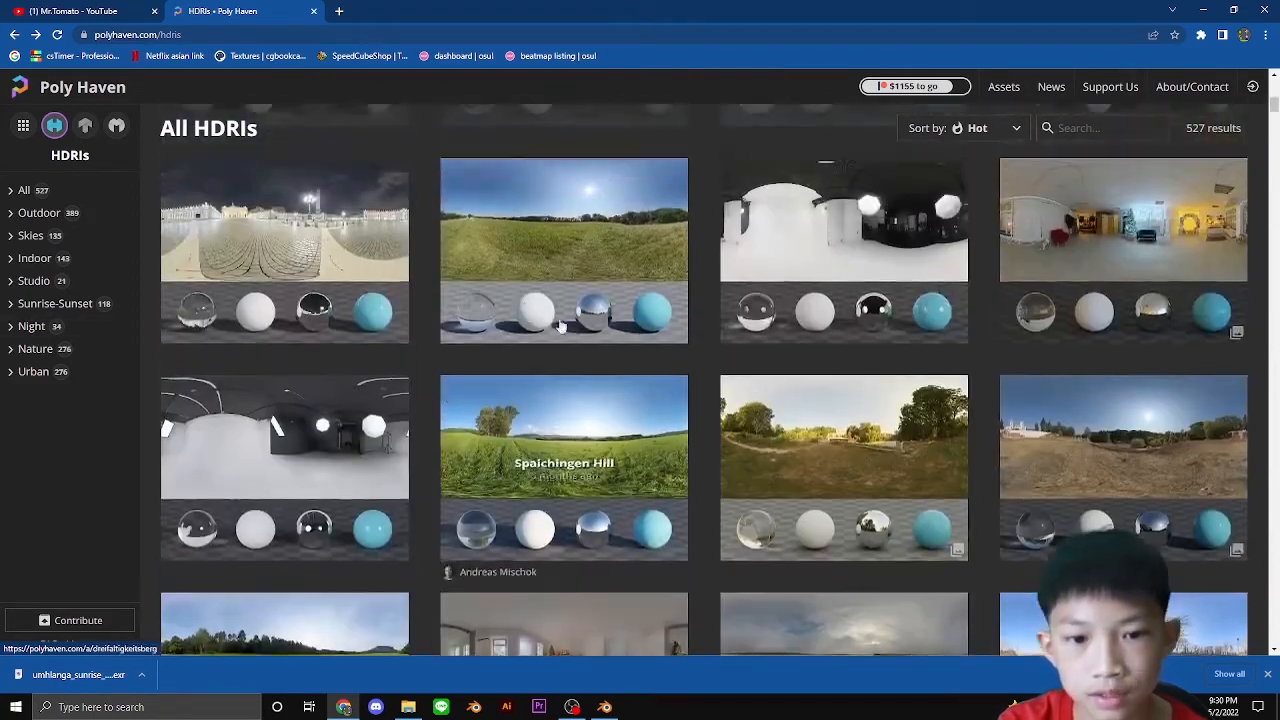
scroll(561, 327, up, 3)
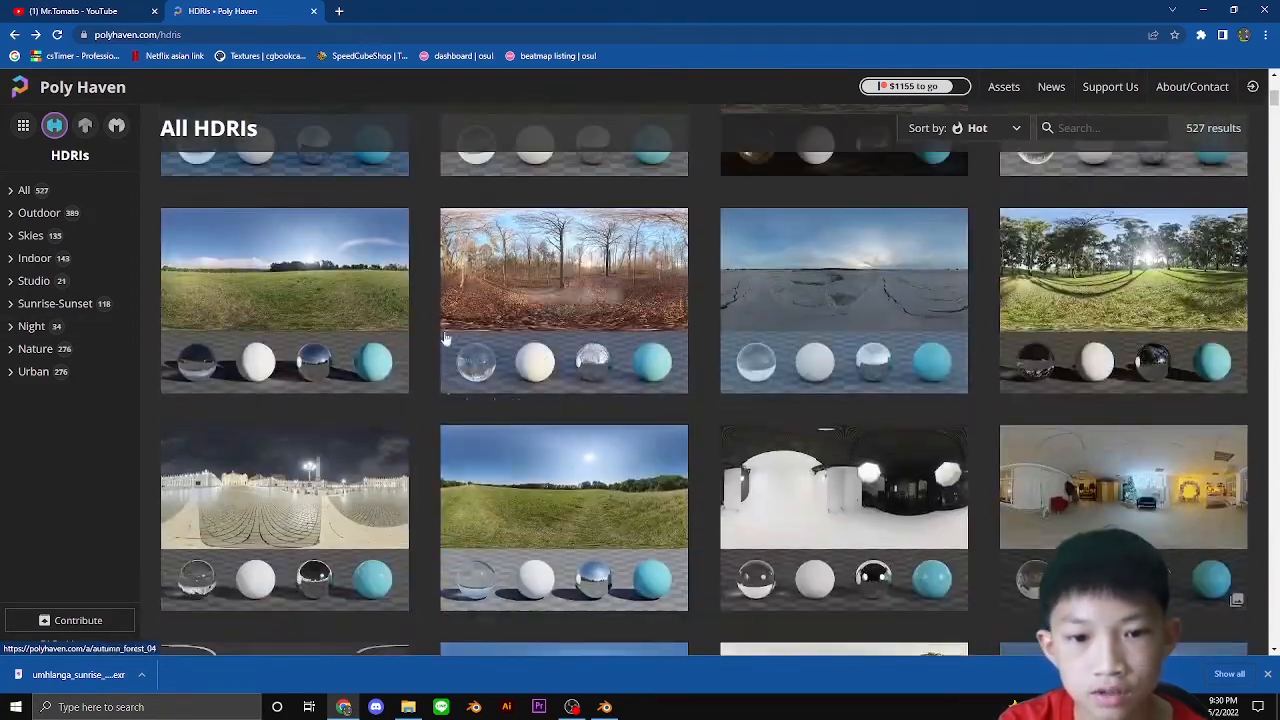
click(604, 707)
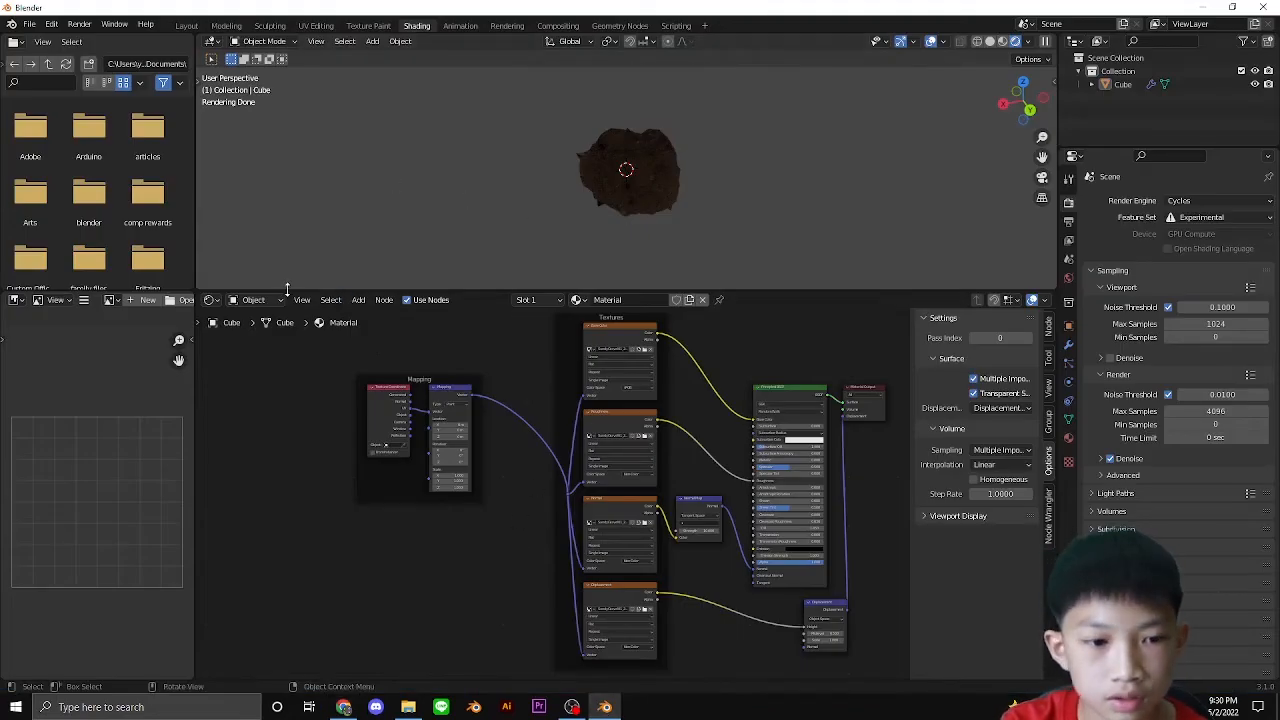
Switch the node editor to the World shader nodes and leave the Background node deselected.
click(258, 301)
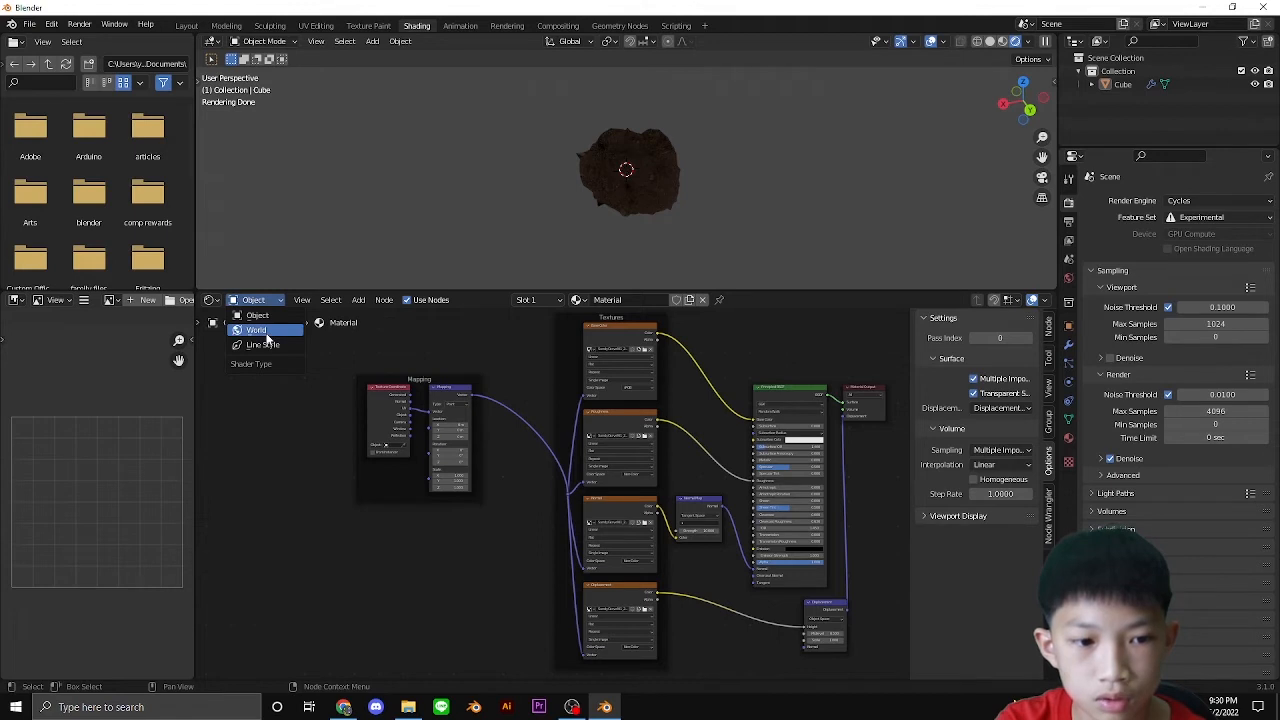
click(262, 330)
scroll(550, 447, up, 4)
middle_drag(593, 438, 305, 500)
scroll(370, 515, up, 4)
middle_drag(483, 534, 415, 606)
scroll(484, 590, up, 6)
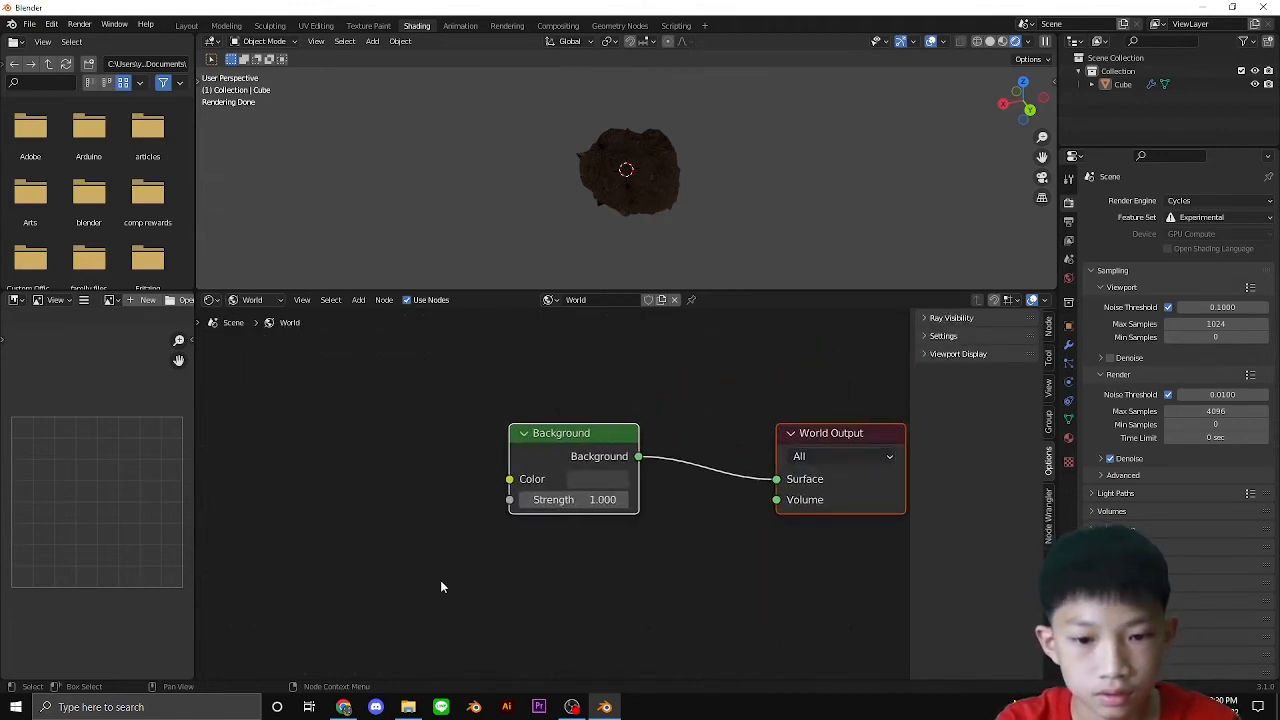
click(580, 433)
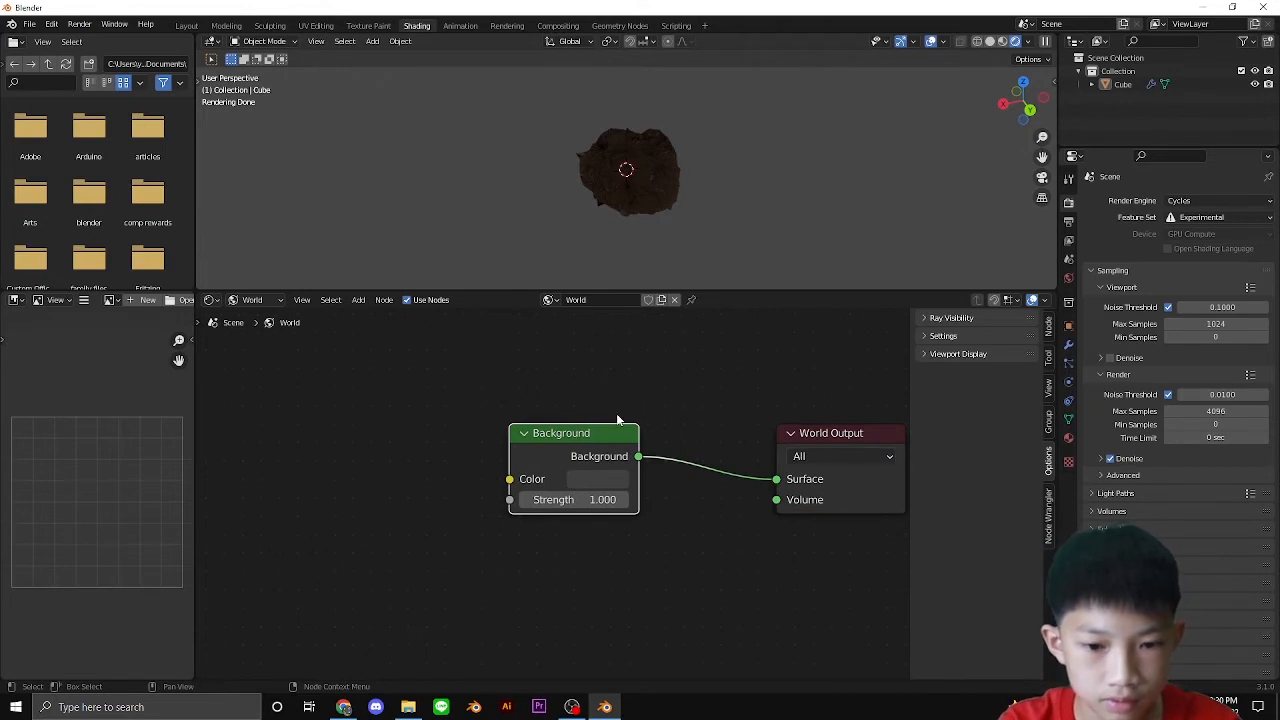
click(403, 410)
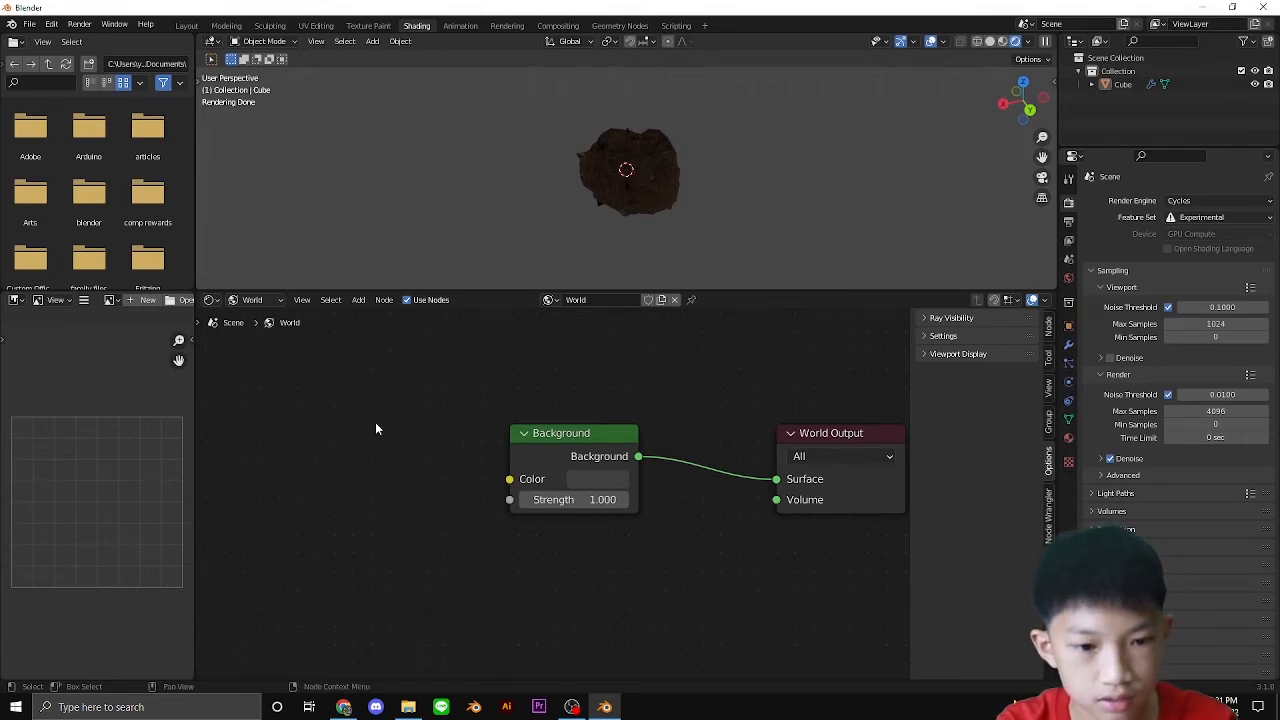
Add an Environment Texture node, connect its Color to the Background node's Color, and load umhlanga_sunrise_1k.exr into it.
key(shift+a)
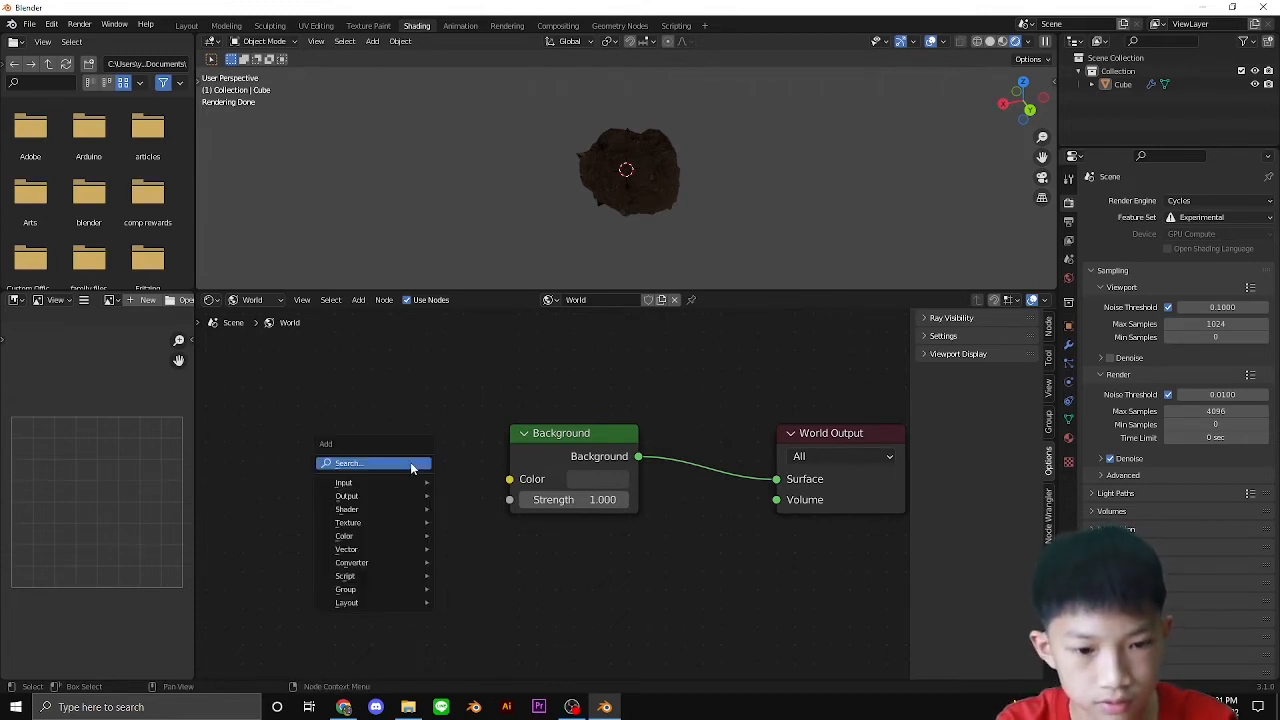
mouse_move(394, 523)
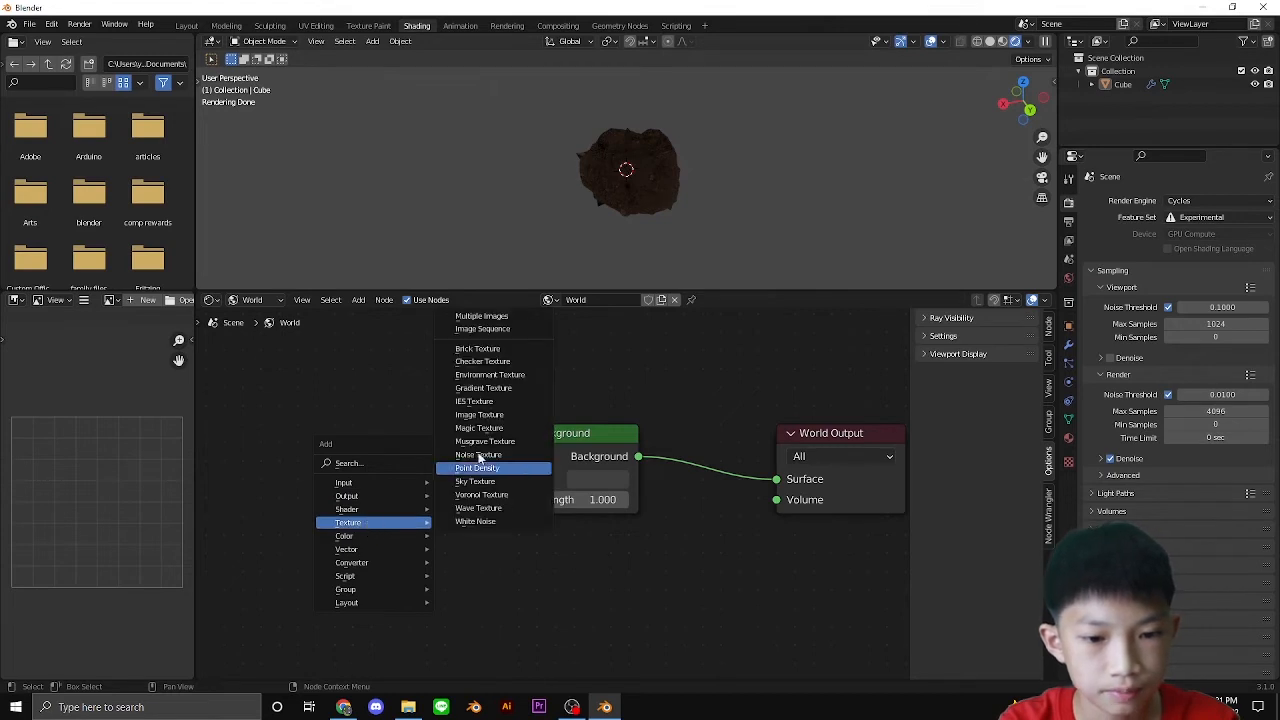
click(489, 375)
click(252, 412)
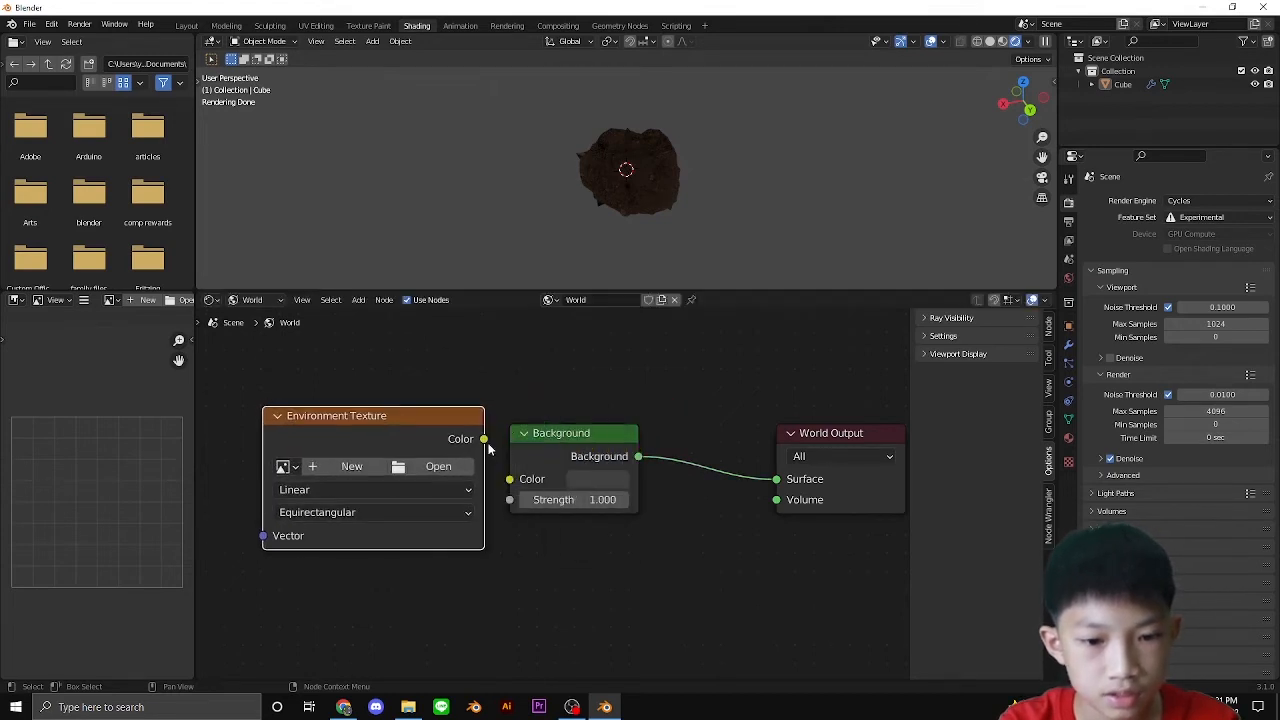
drag(484, 440, 512, 479)
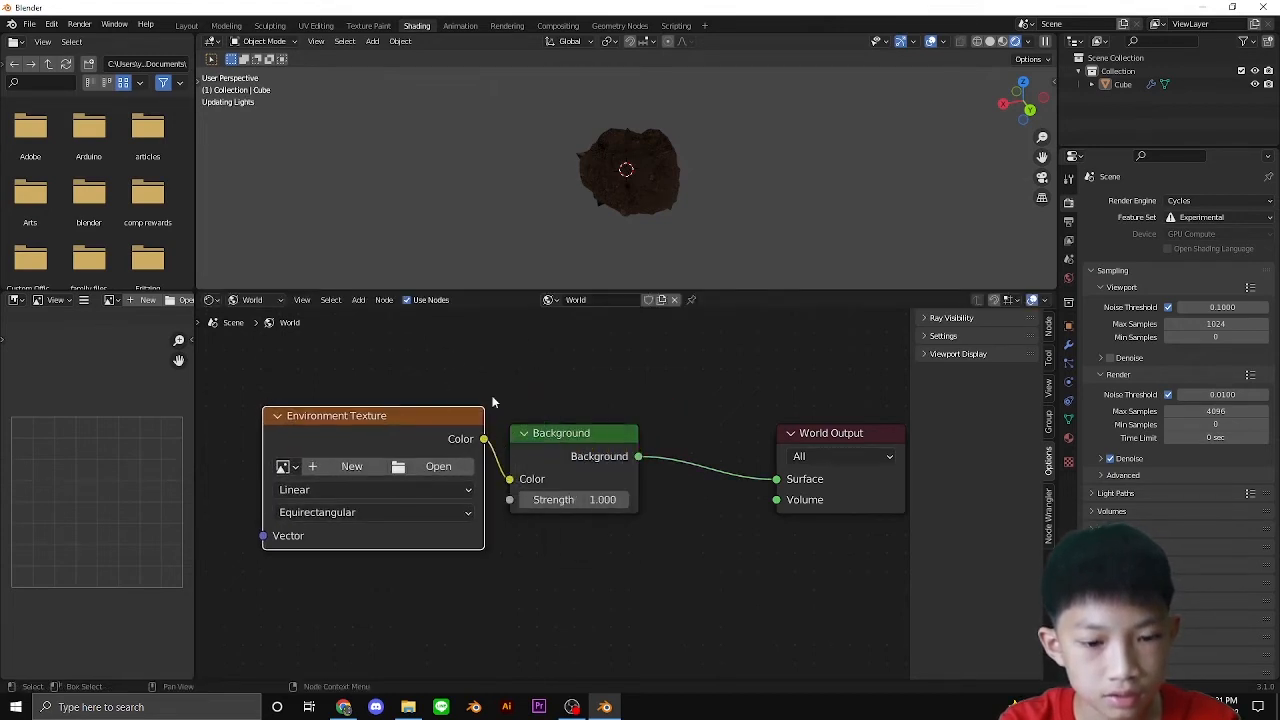
click(444, 466)
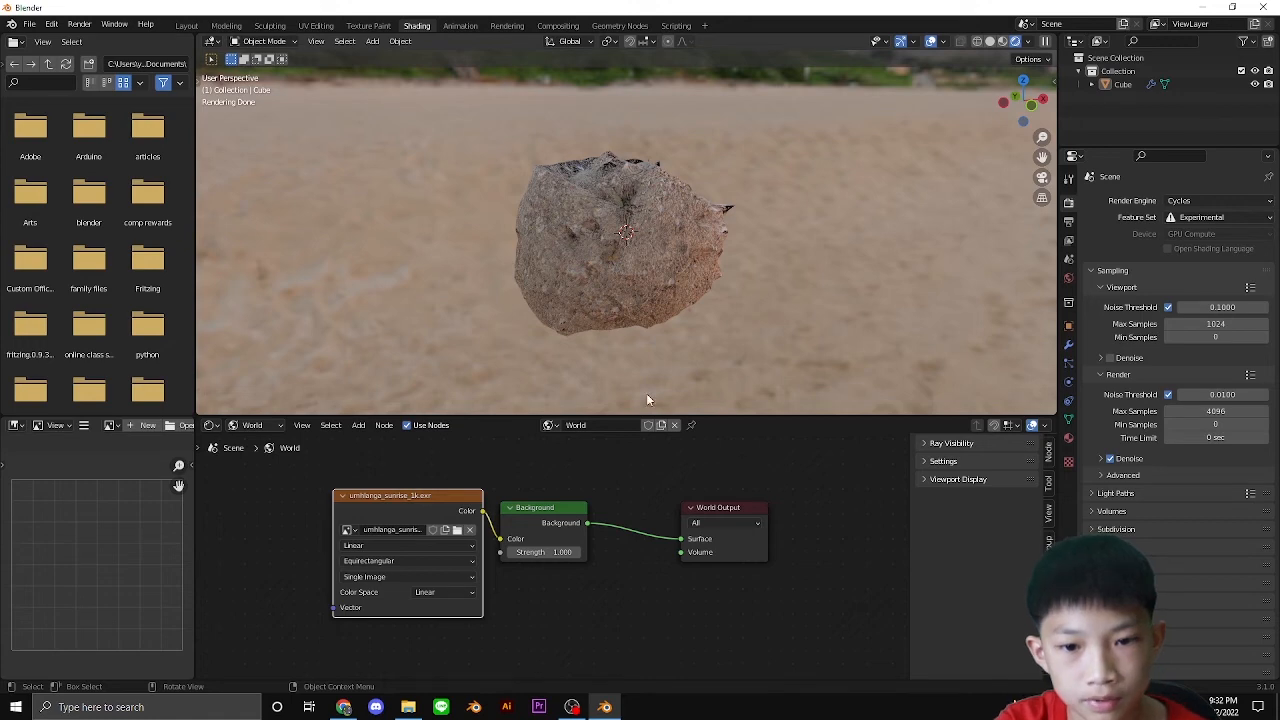
Switch the node editor back to the object's material nodes.
scroll(454, 448, down, 2)
click(252, 425)
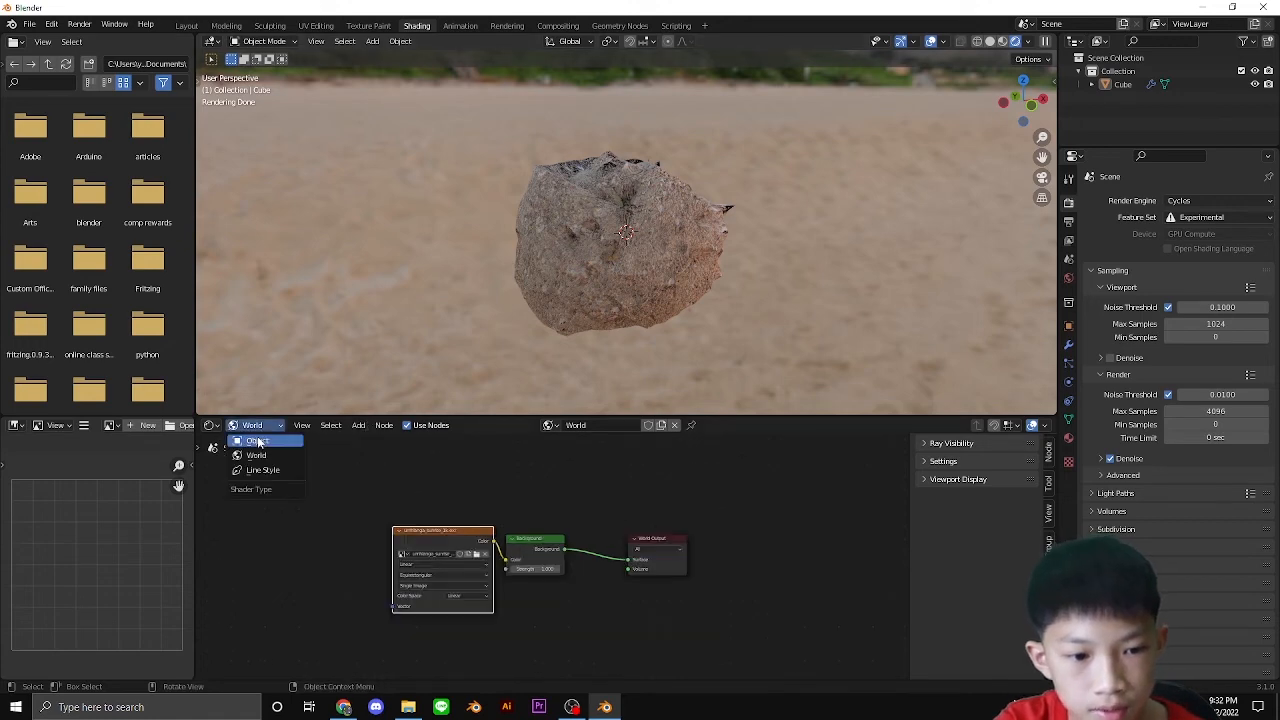
click(258, 441)
click(253, 425)
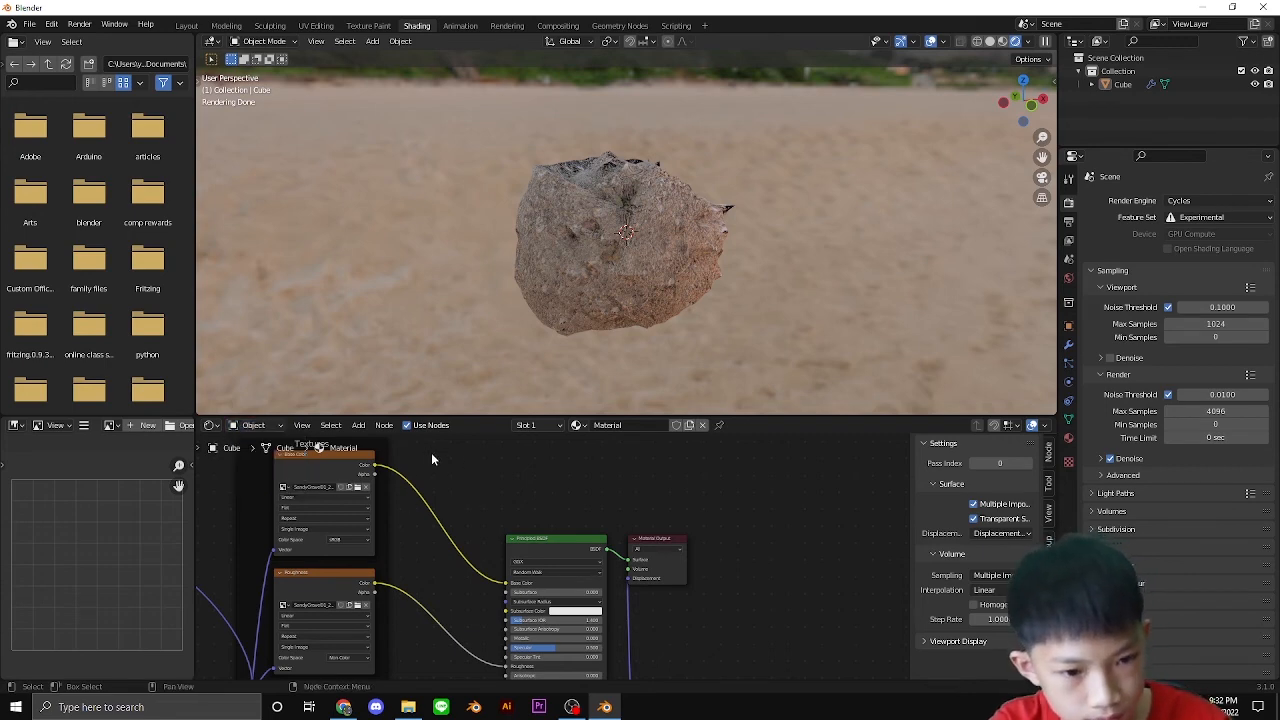
Try scales of 3.5 and 6.5 on the material's Displacement node, and reduce the scale to 1.4.
middle_drag(500, 533, 530, 512)
scroll(520, 550, up, 1)
middle_drag(565, 595, 456, 551)
middle_drag(466, 630, 473, 482)
scroll(453, 560, up, 1)
middle_drag(517, 626, 517, 527)
scroll(530, 595, up, 3)
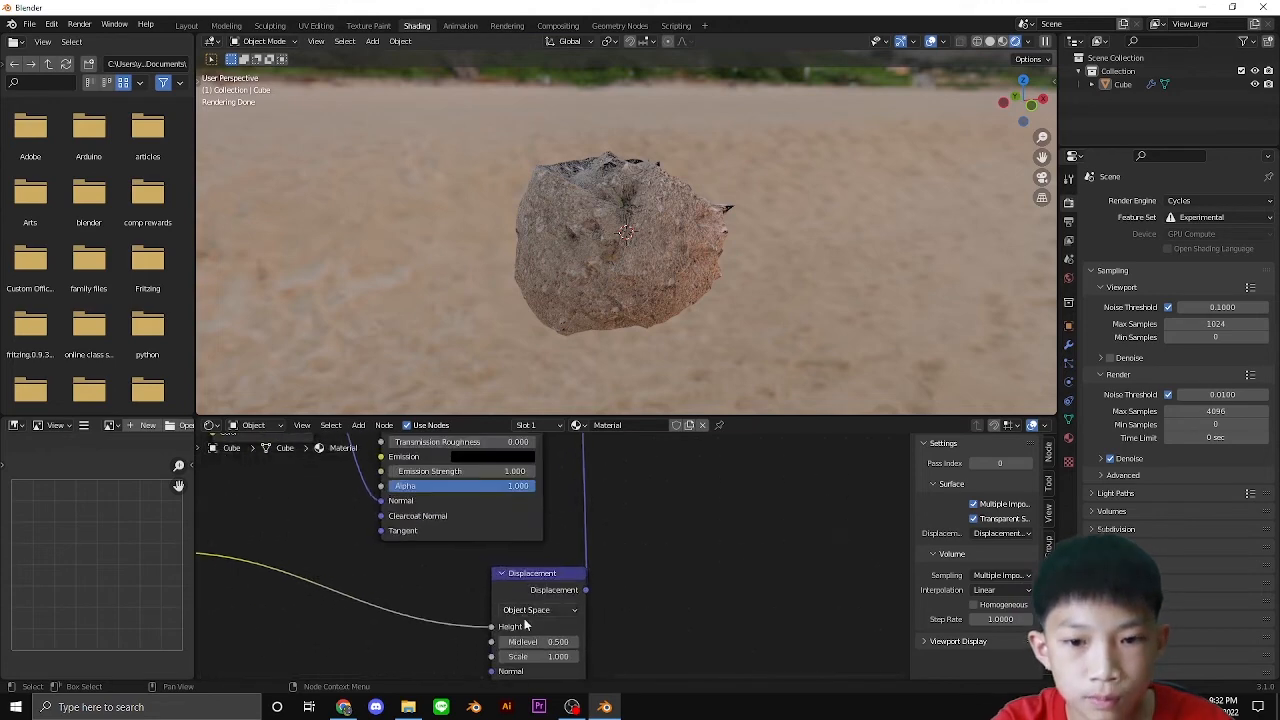
middle_drag(525, 625, 483, 603)
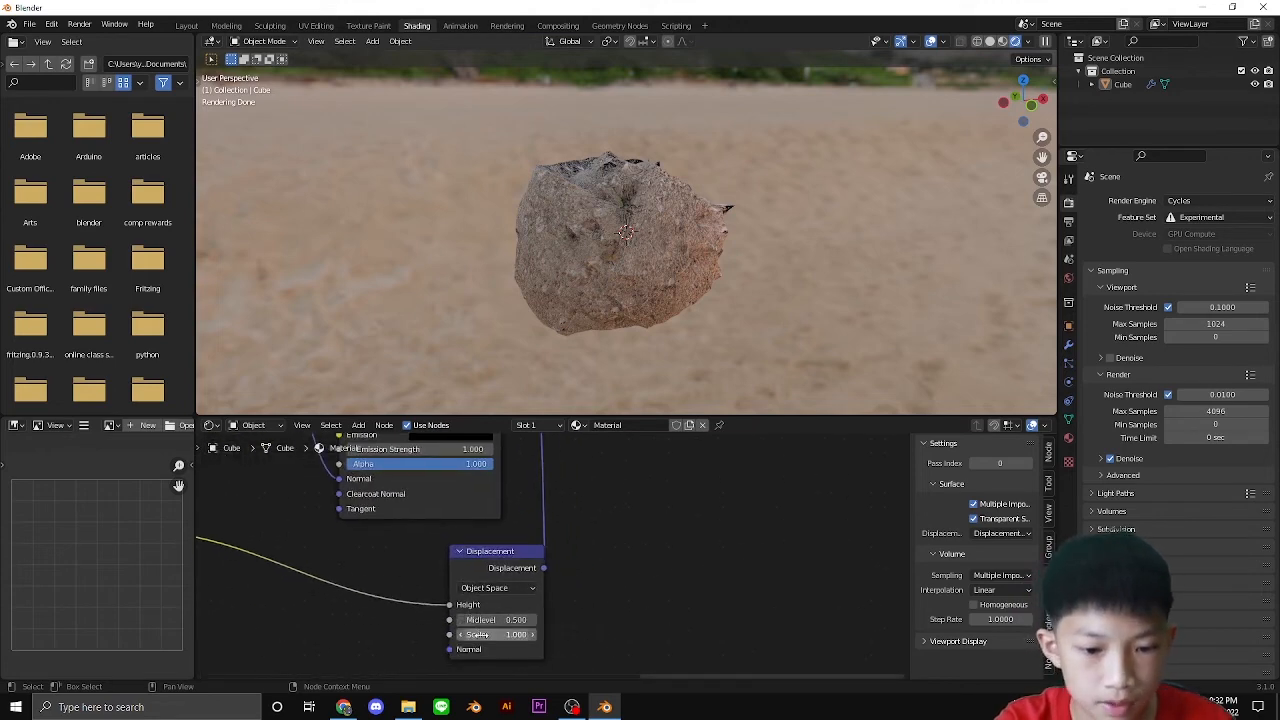
drag(481, 635, 508, 635)
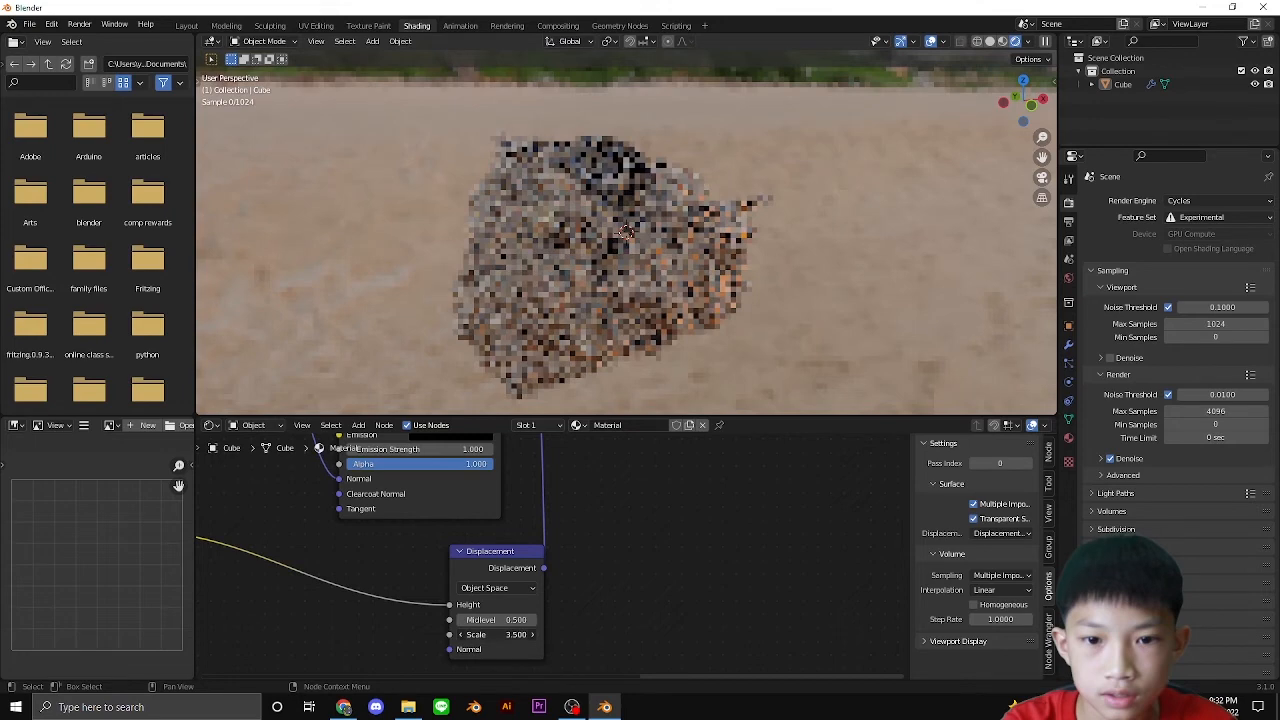
drag(508, 635, 530, 635)
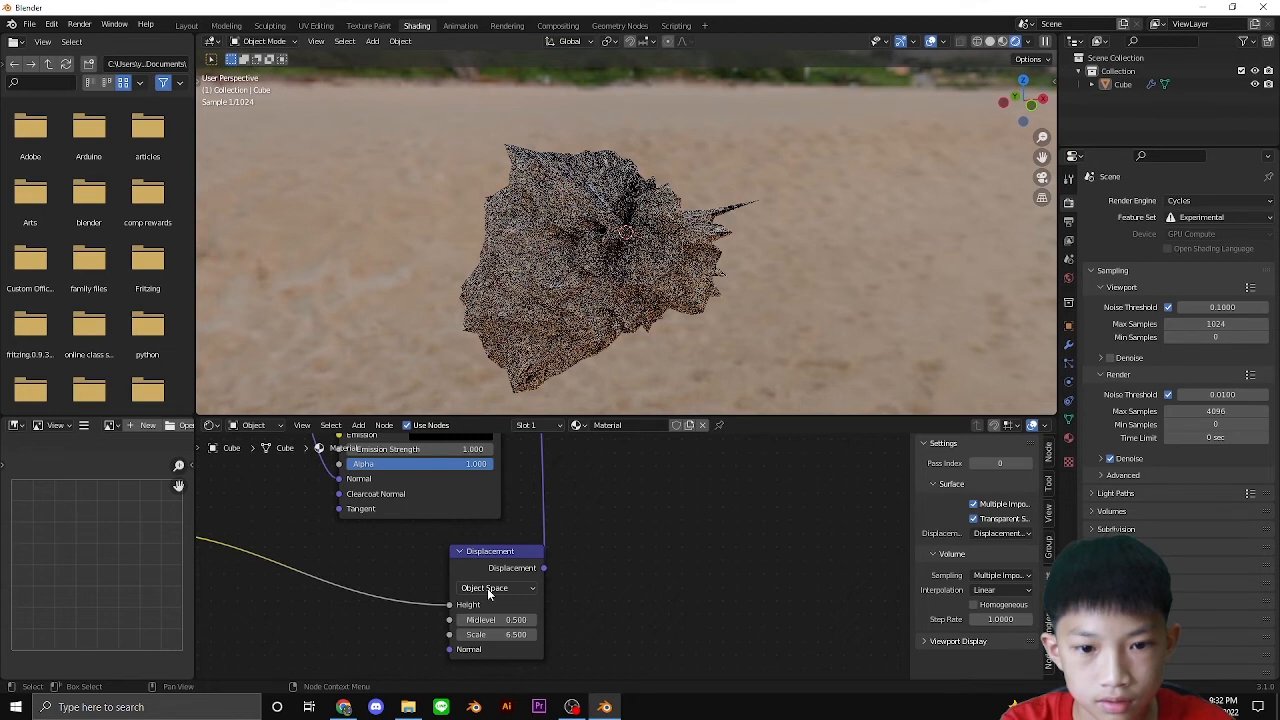
drag(486, 635, 460, 635)
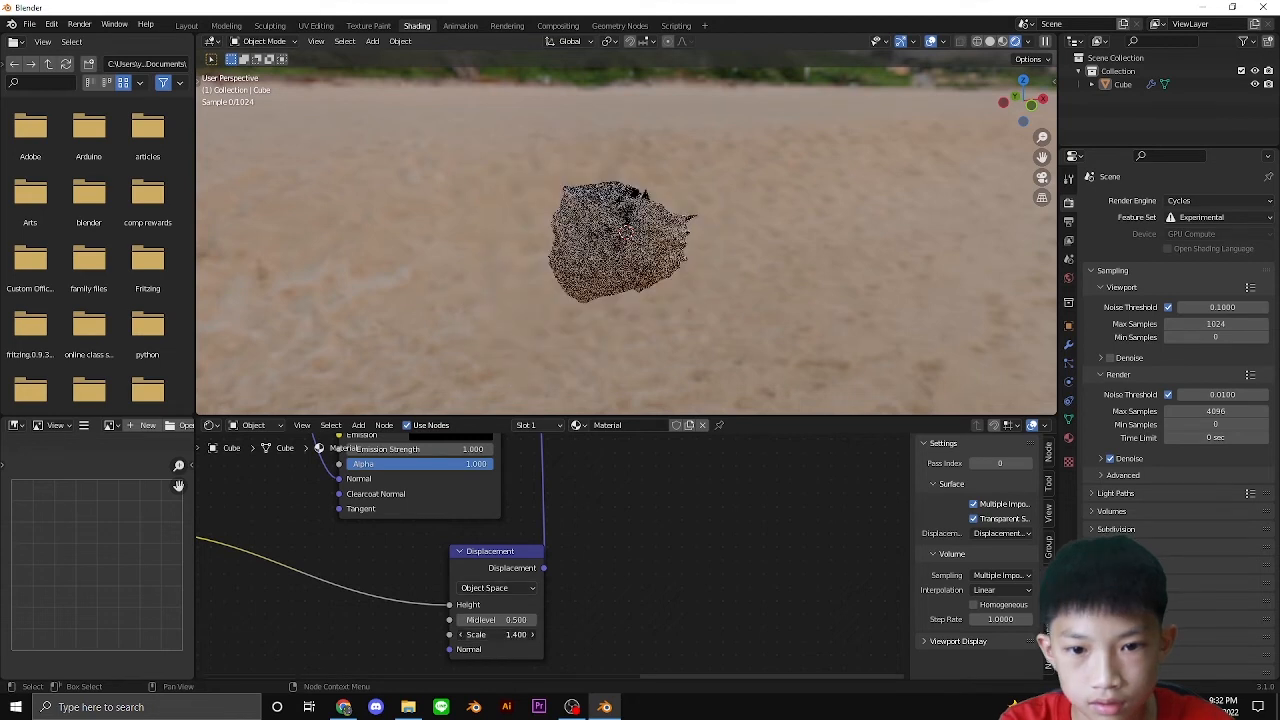